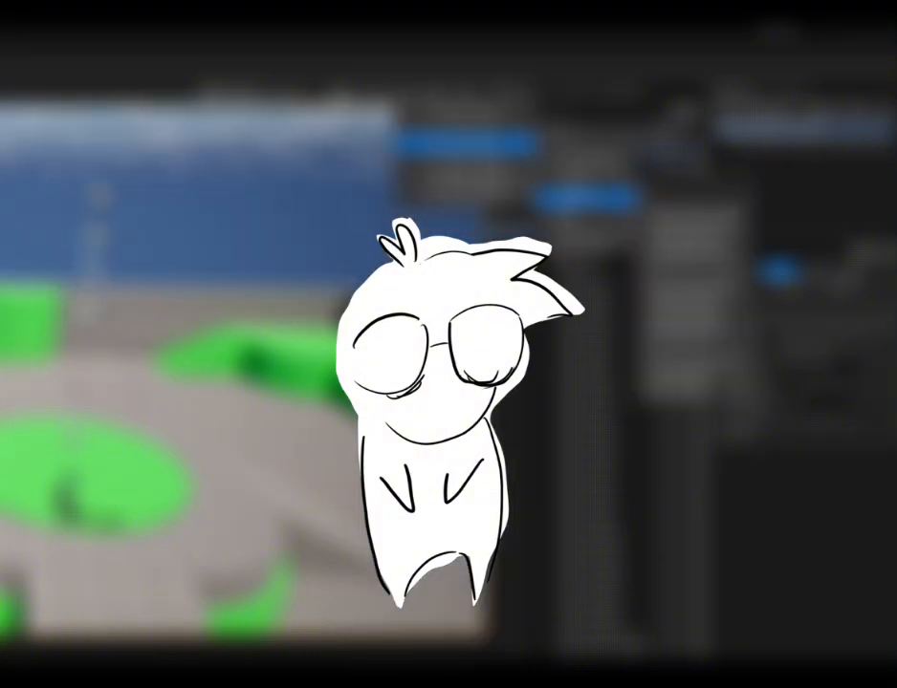
pyautogui.click(594, 202)
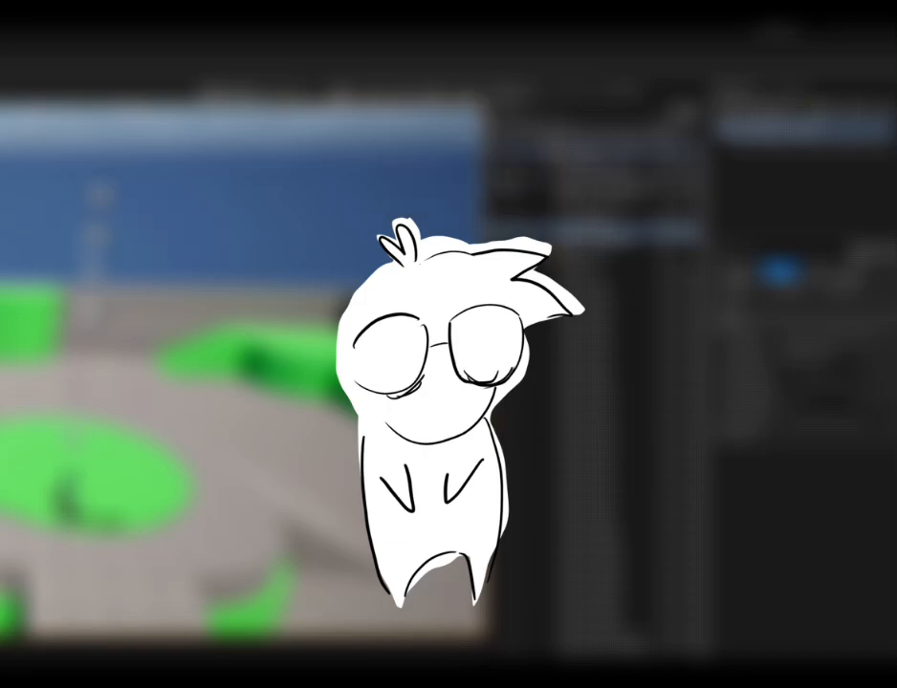
pyautogui.click(449, 92)
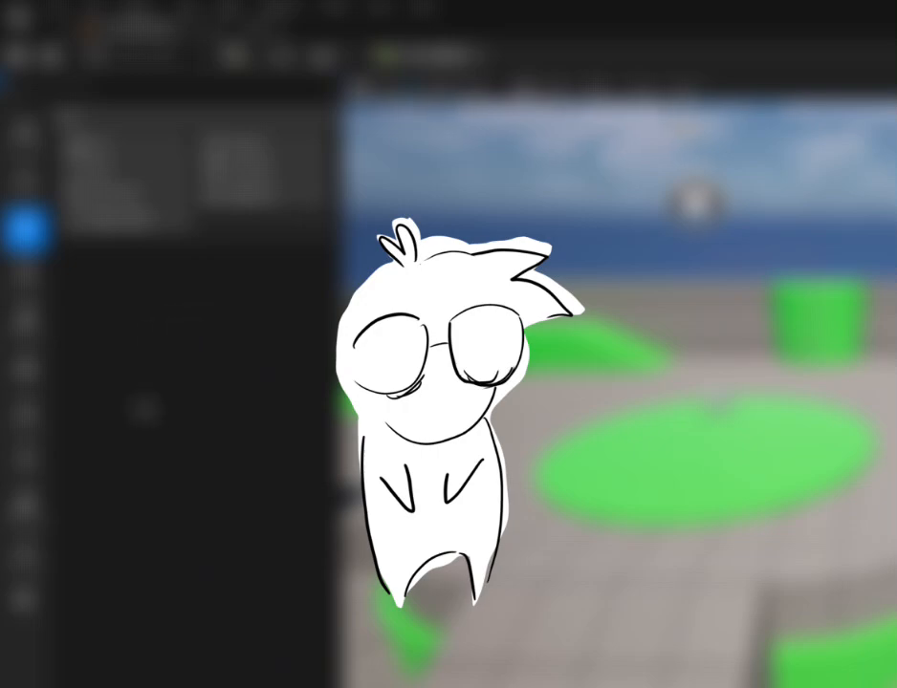
pyautogui.click(235, 57)
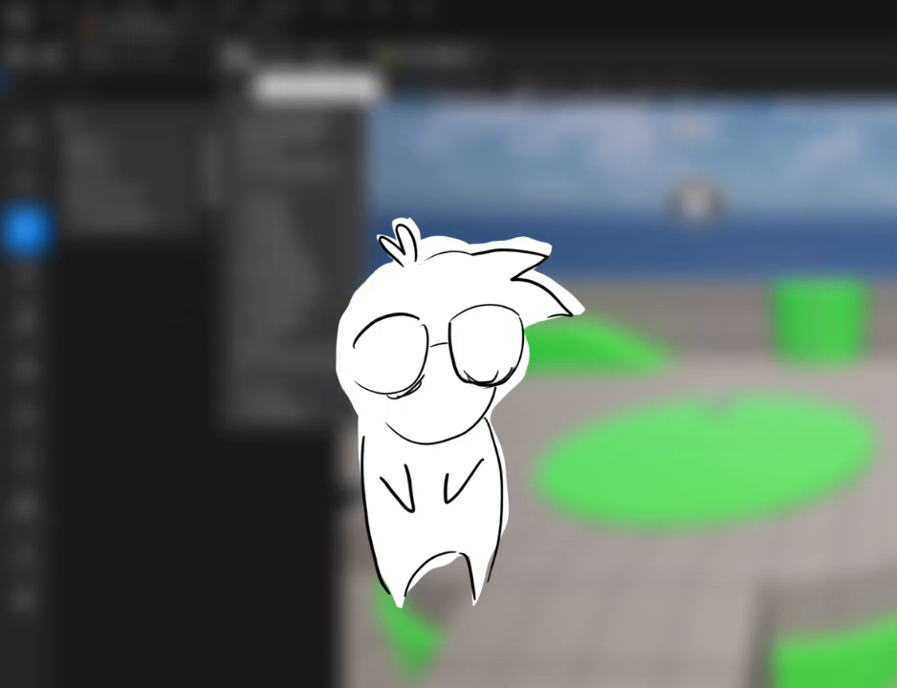
pyautogui.click(241, 57)
pyautogui.click(237, 59)
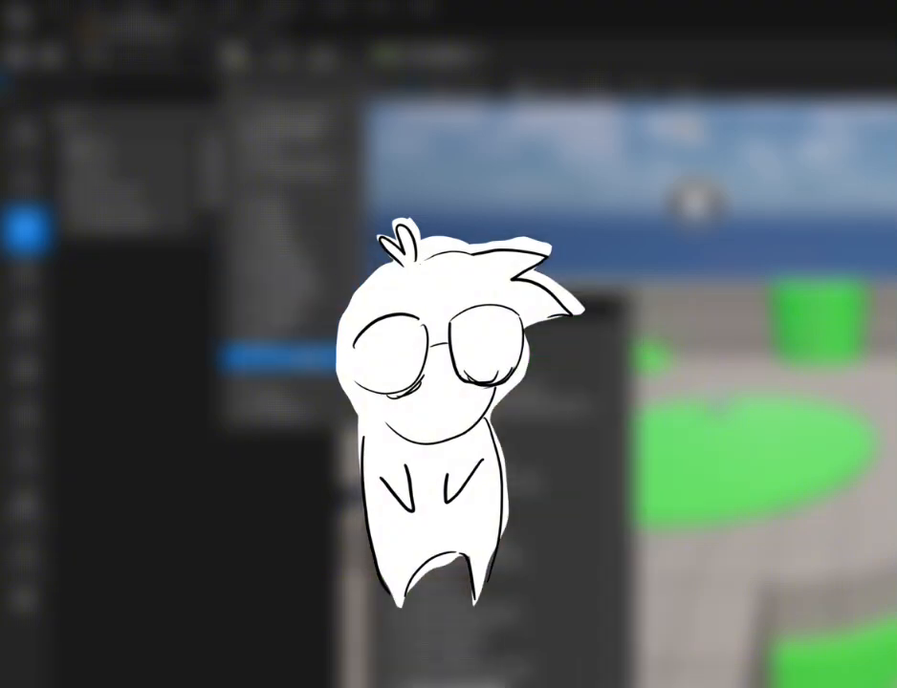
pyautogui.moveTo(302, 290)
pyautogui.moveTo(303, 236)
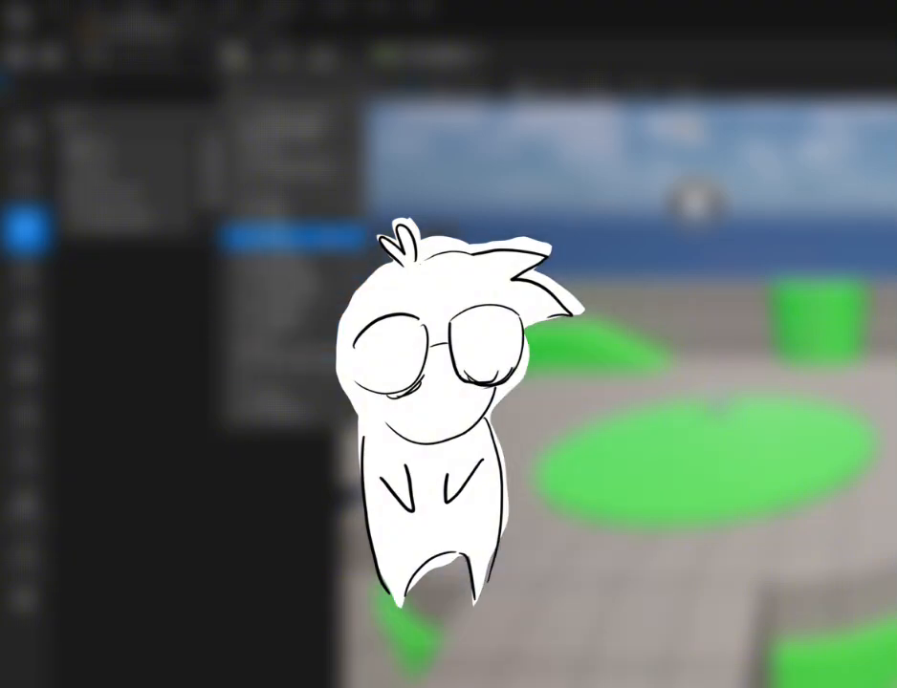
pyautogui.click(411, 239)
pyautogui.moveTo(871, 438); pyautogui.dragTo(581, 432)
pyautogui.press('e')
pyautogui.moveTo(643, 388); pyautogui.dragTo(612, 383)
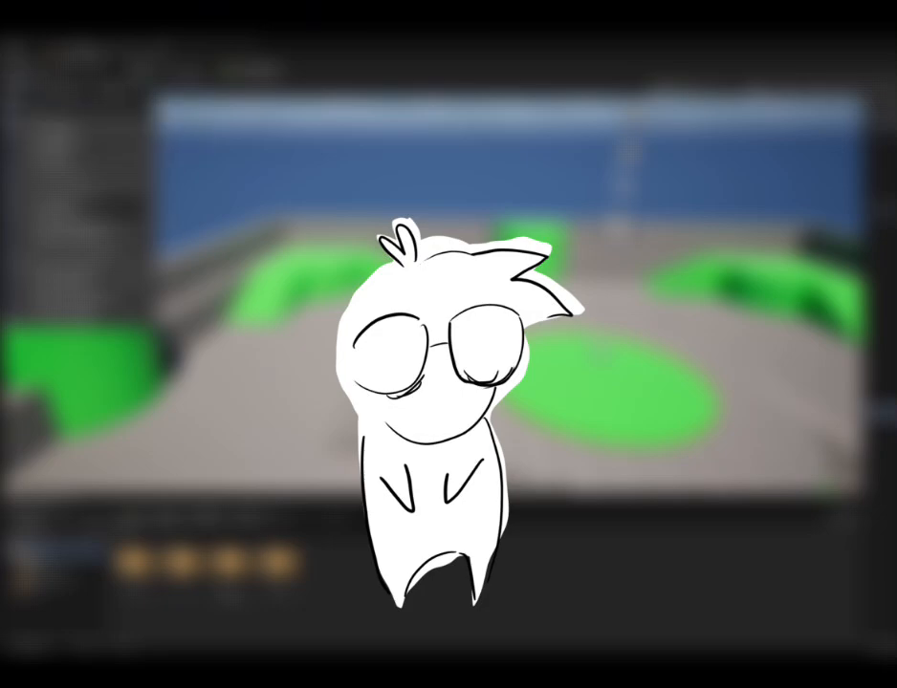
pyautogui.click(14, 49)
pyautogui.click(81, 136)
pyautogui.moveTo(277, 274); pyautogui.dragTo(226, 325)
pyautogui.click(14, 50)
pyautogui.click(80, 148)
pyautogui.press('e')
pyautogui.press('r')
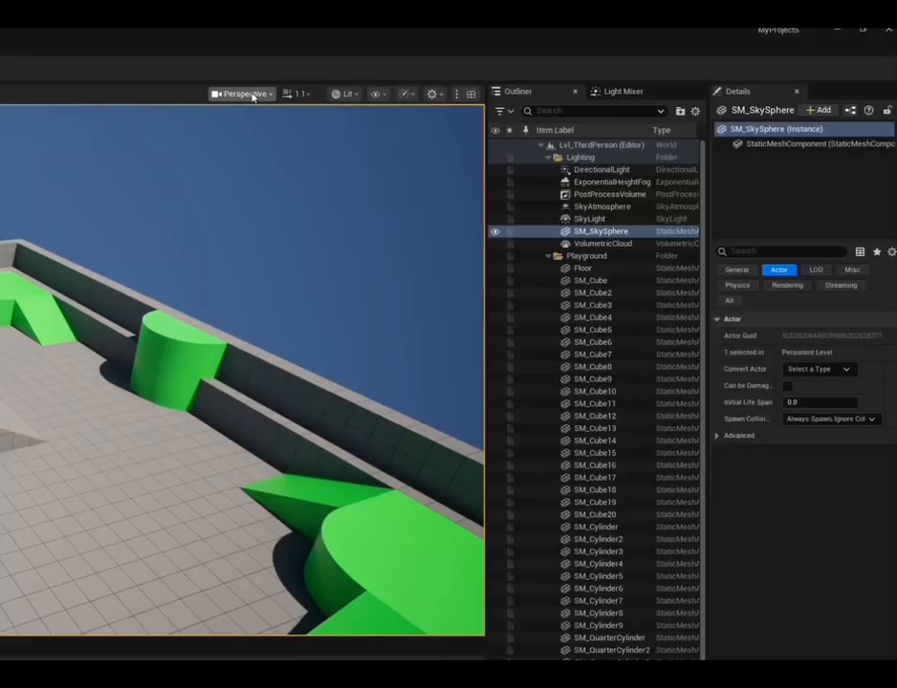
# Switch the viewport from Perspective through the orthographic views, including Top, Bottom and Left
pyautogui.click(247, 93)
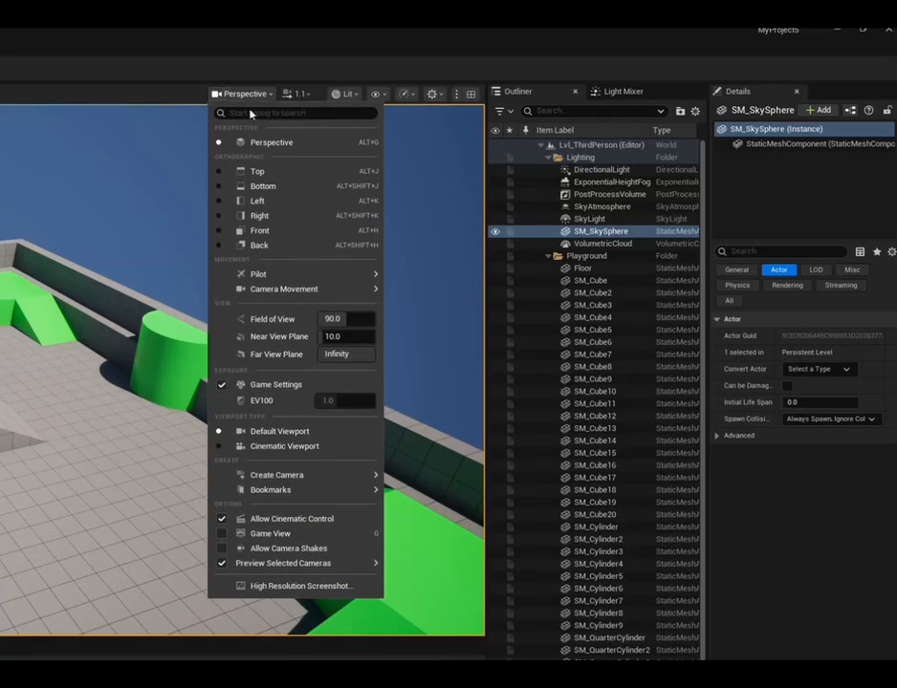
pyautogui.click(226, 173)
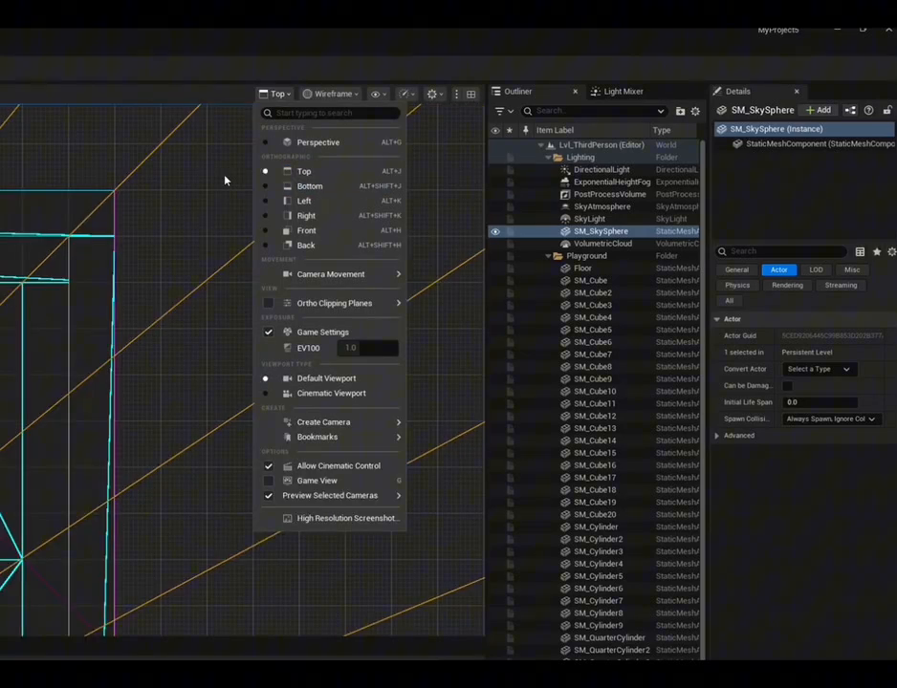
pyautogui.click(279, 178)
pyautogui.click(277, 93)
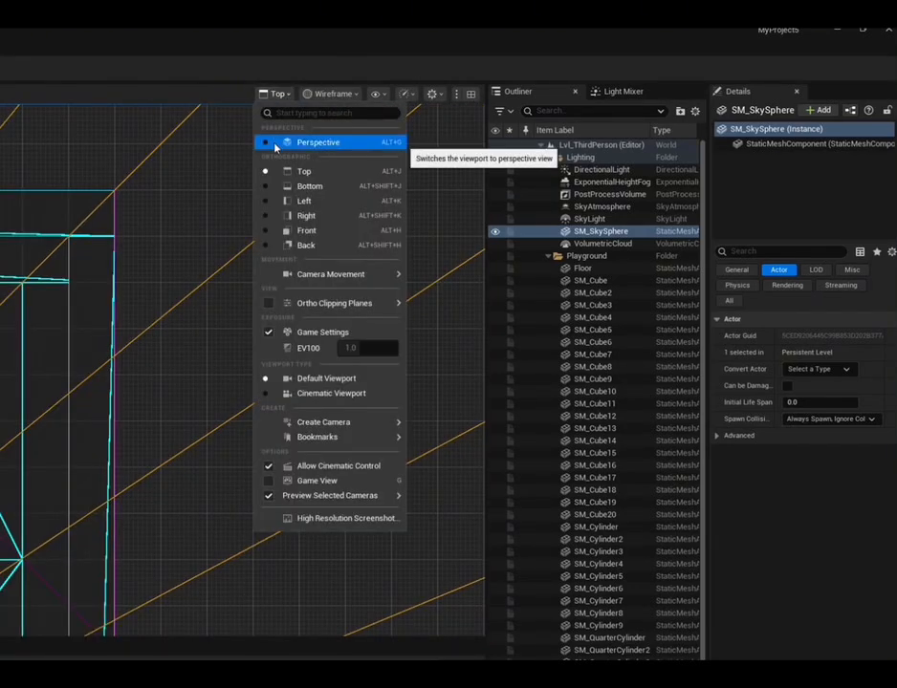
pyautogui.click(287, 185)
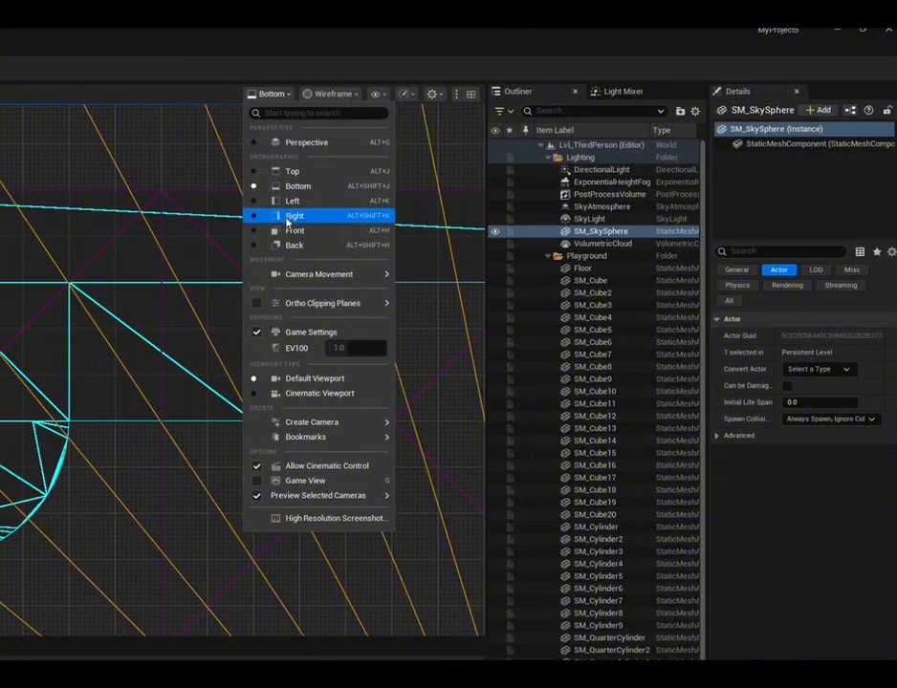
pyautogui.click(289, 218)
# Enable the orthographic clipping planes, disable them again and return the viewport to Perspective
pyautogui.click(290, 96)
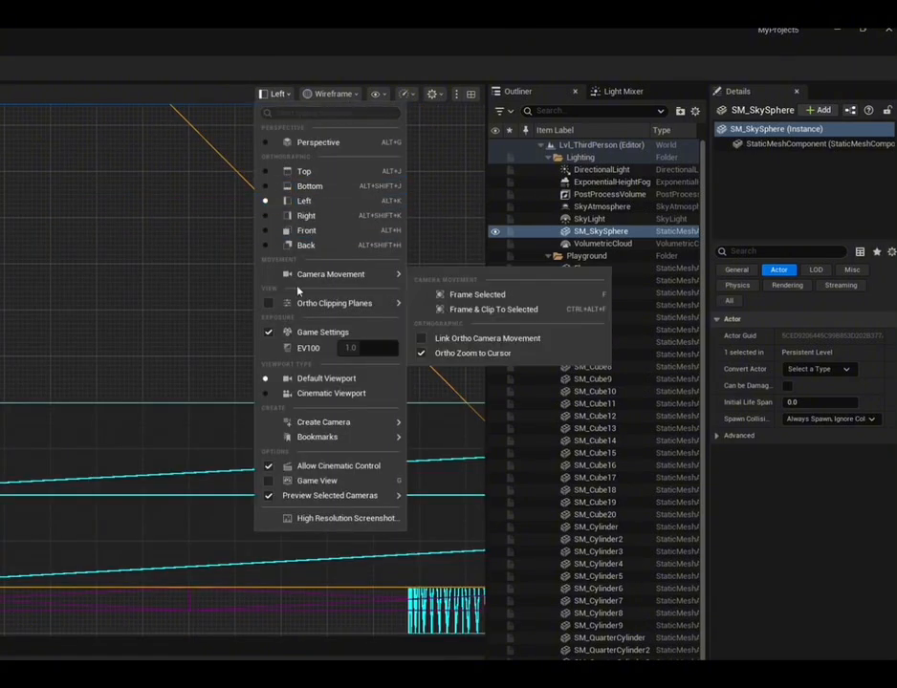
pyautogui.moveTo(283, 305)
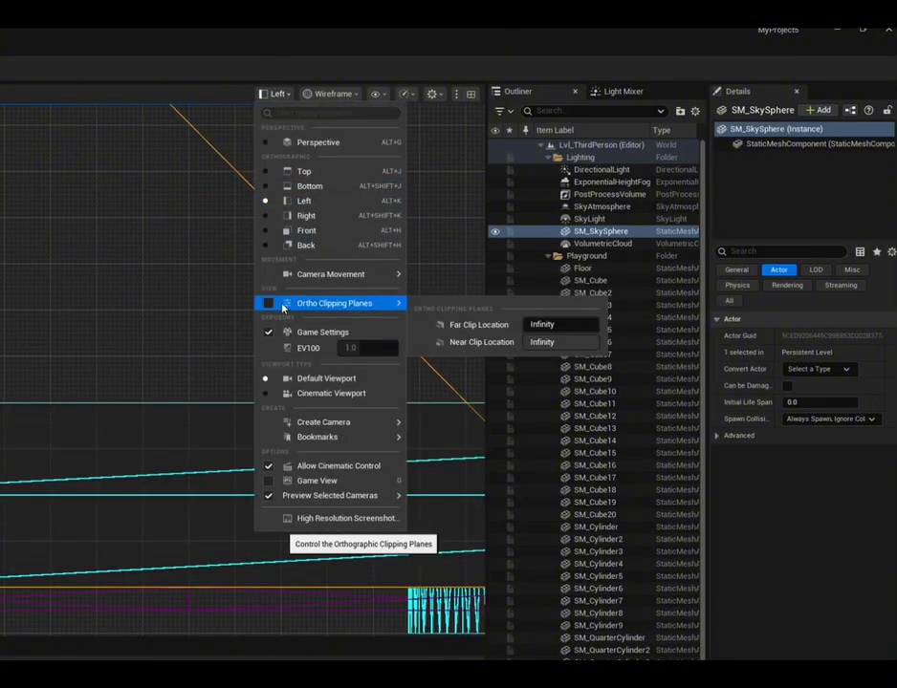
pyautogui.click(283, 305)
pyautogui.click(270, 96)
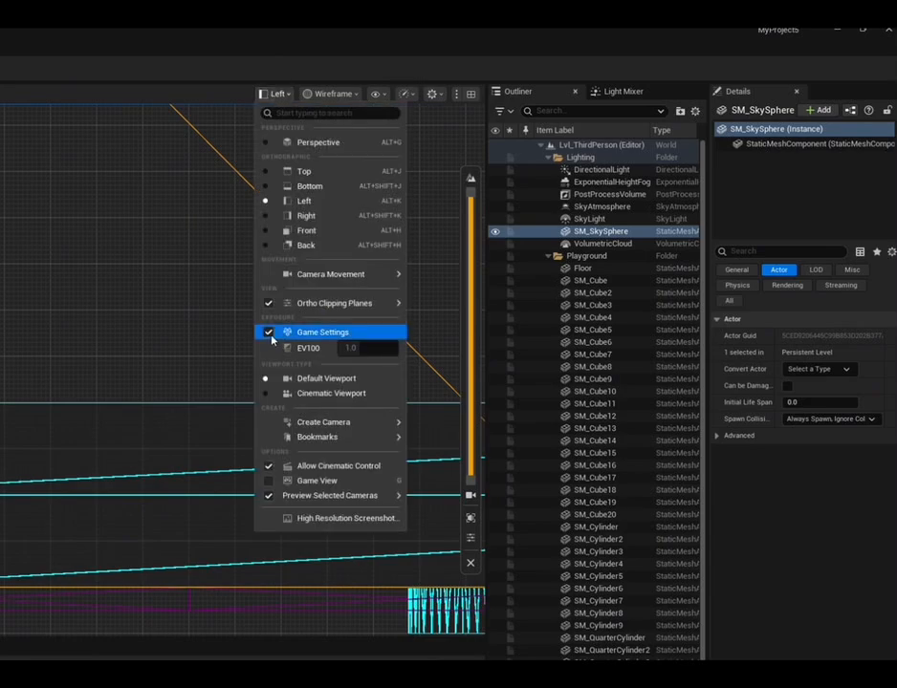
pyautogui.click(277, 303)
pyautogui.click(277, 94)
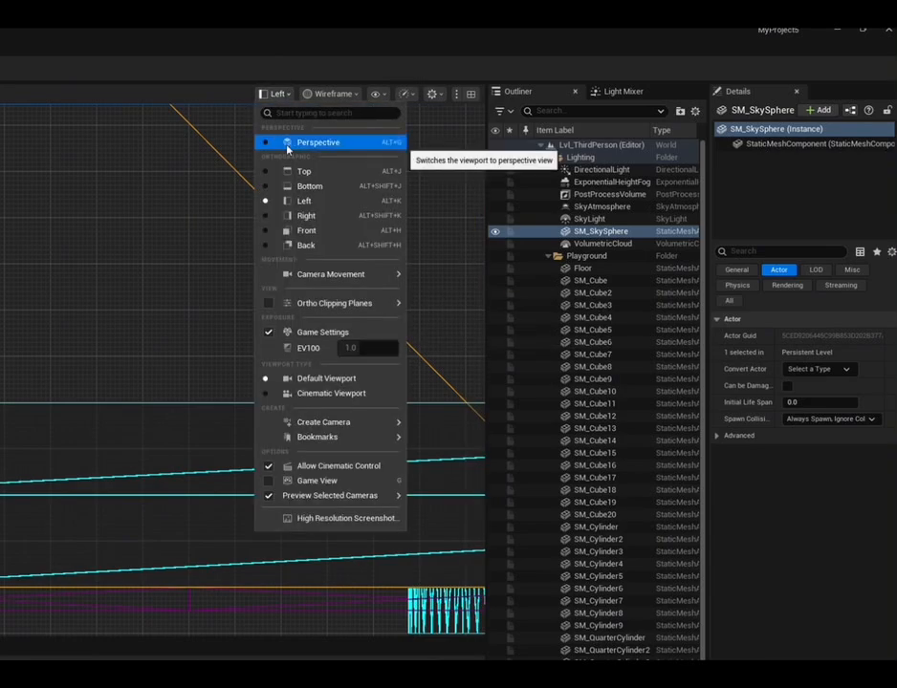
pyautogui.click(292, 142)
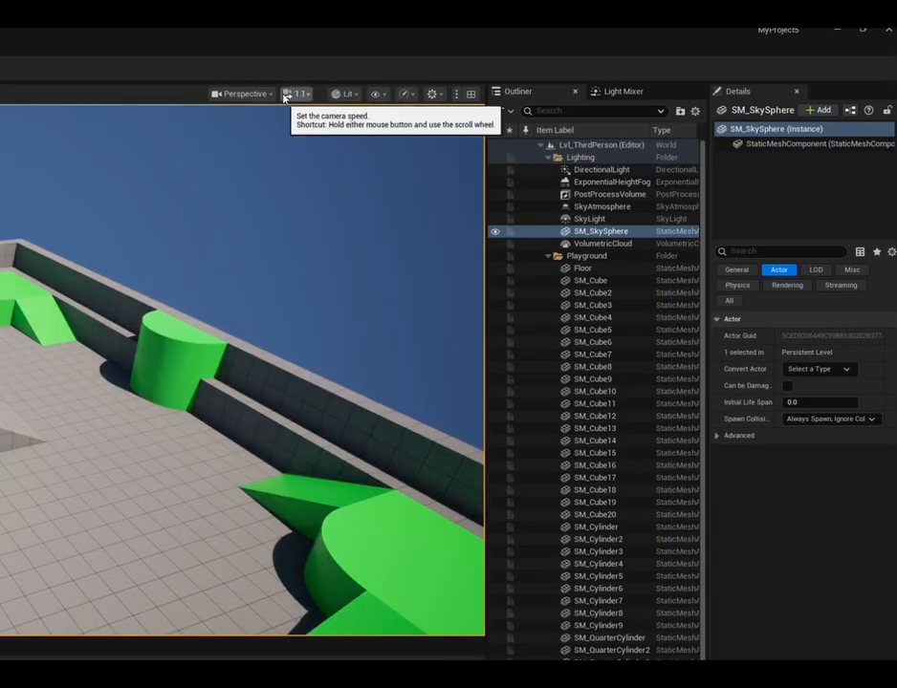
# Check the camera speed setting and test it by flying the perspective camera forward and backward through the level
pyautogui.click(285, 98)
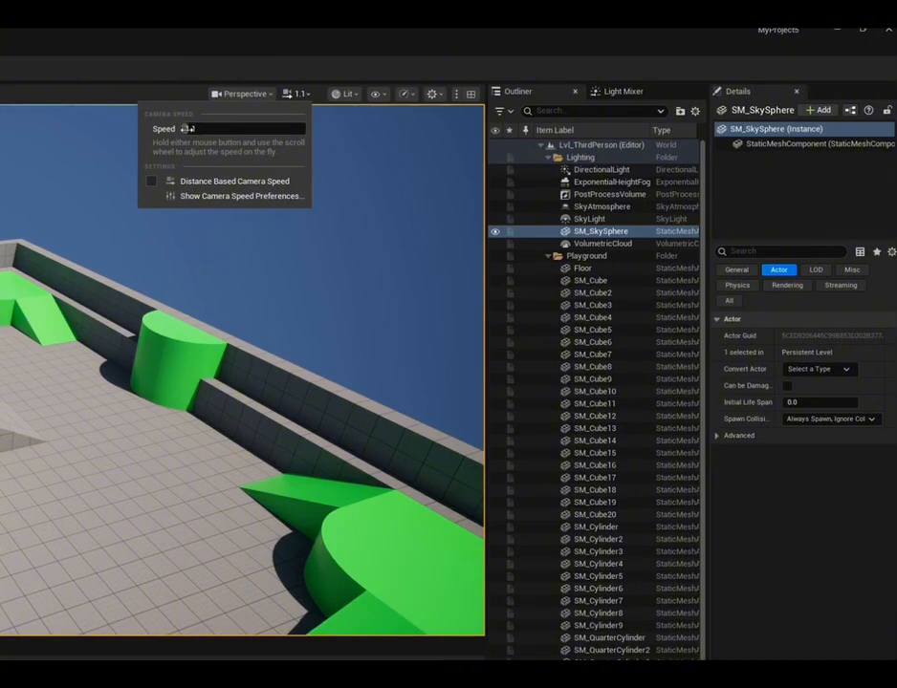
pyautogui.moveTo(226, 246); pyautogui.dragTo(202, 247, button='right')
pyautogui.press('w')
pyautogui.press('s')
pyautogui.moveTo(343, 198); pyautogui.dragTo(342, 198, button='right')
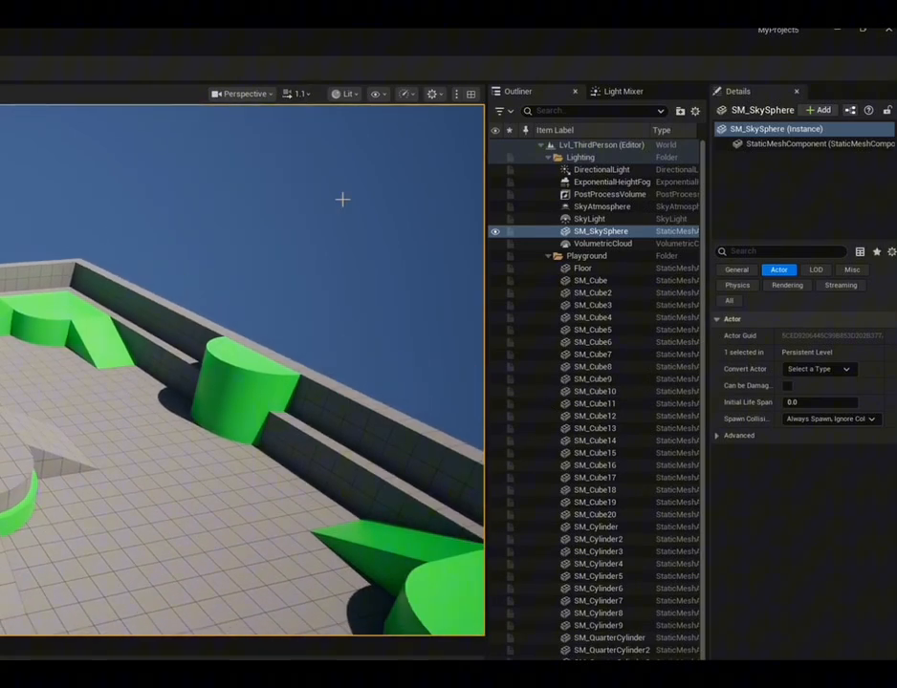
# Raise the camera speed to 5.8 and test it by flying forward and backward in the viewport
pyautogui.click(309, 98)
pyautogui.moveTo(230, 129); pyautogui.dragTo(234, 129)
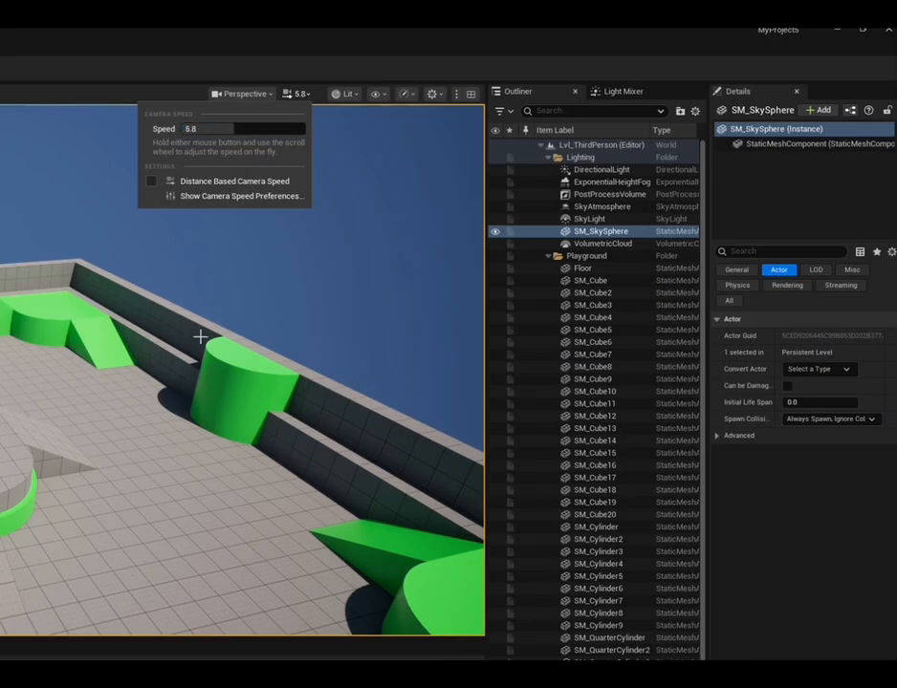
pyautogui.moveTo(200, 337)
pyautogui.mouseDown(button='right')
pyautogui.moveTo(210, 330)
pyautogui.moveTo(200, 337)
pyautogui.mouseUp(button='right')
pyautogui.press('w')
pyautogui.press('s')
pyautogui.press('w')
pyautogui.press('s')
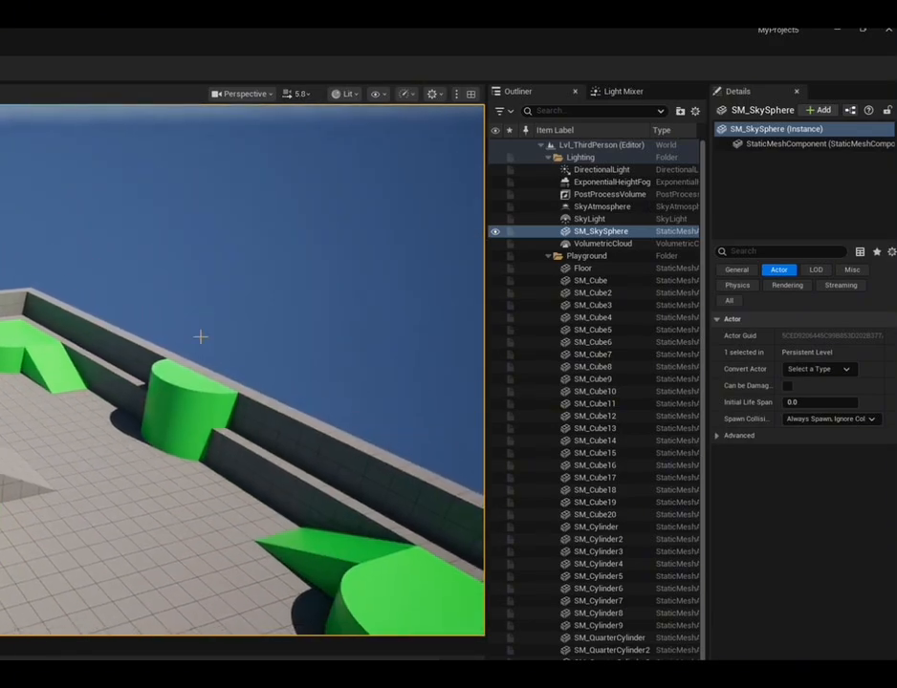
# Lower the camera speed to 0.993 and fly the camera forward through the level
pyautogui.click(300, 97)
pyautogui.moveTo(266, 129); pyautogui.dragTo(184, 129)
pyautogui.click(310, 341)
pyautogui.moveTo(310, 341); pyautogui.dragTo(328, 293, button='right')
pyautogui.press('w')
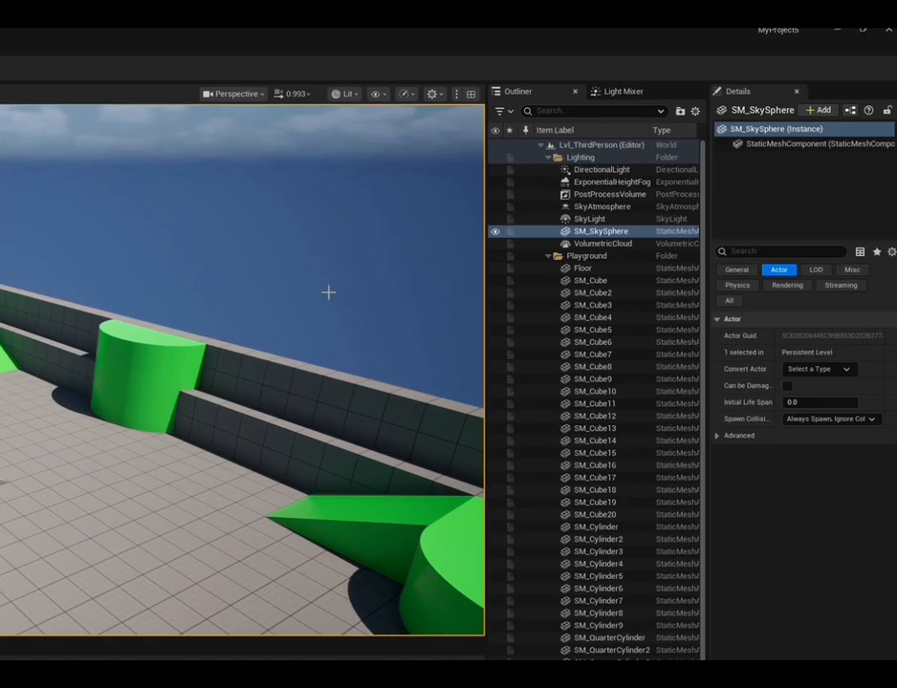
# Change the viewport's view mode to Unlit and Wireframe, and return it to Lit
pyautogui.click(344, 94)
pyautogui.moveTo(308, 234); pyautogui.dragTo(202, 221, button='right')
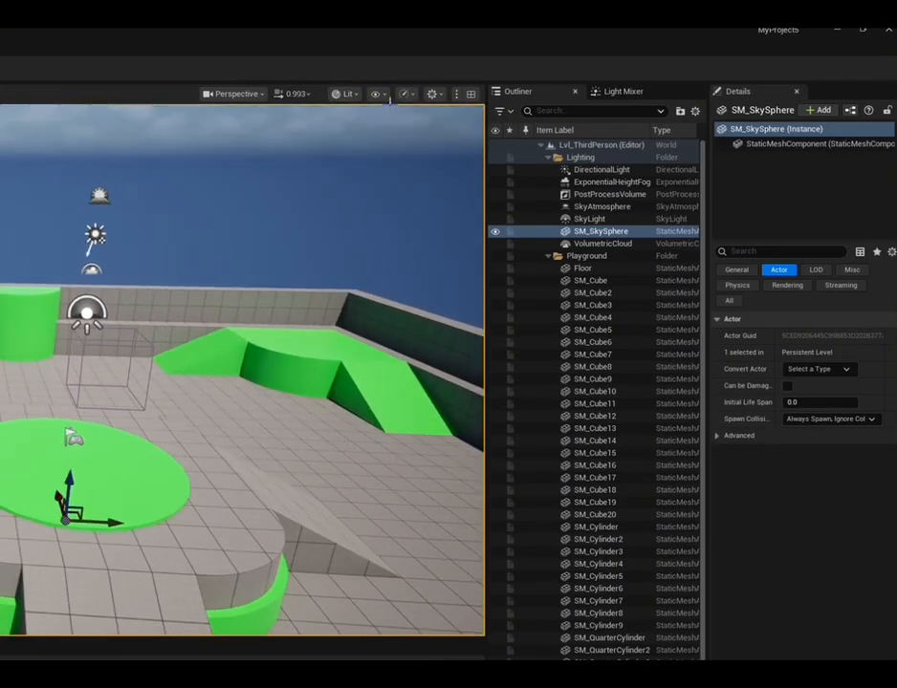
pyautogui.click(346, 94)
pyautogui.click(356, 155)
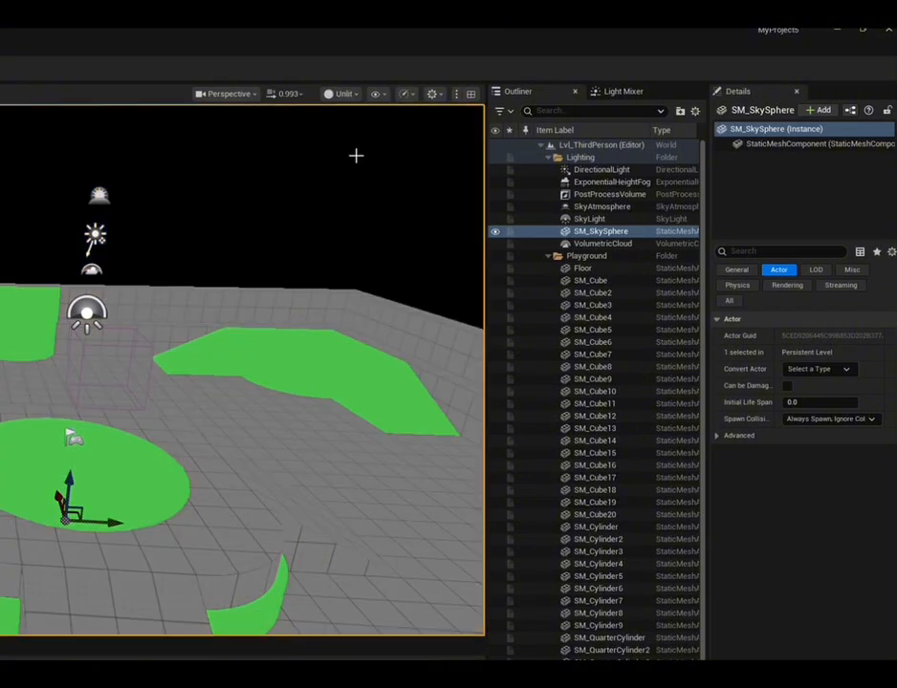
pyautogui.click(344, 93)
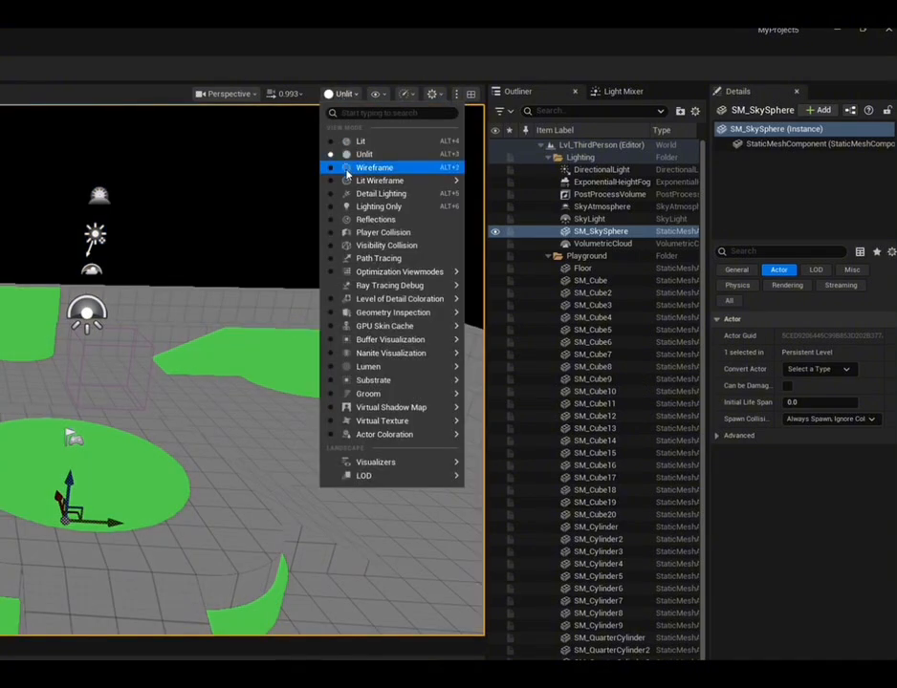
pyautogui.click(355, 169)
pyautogui.click(340, 94)
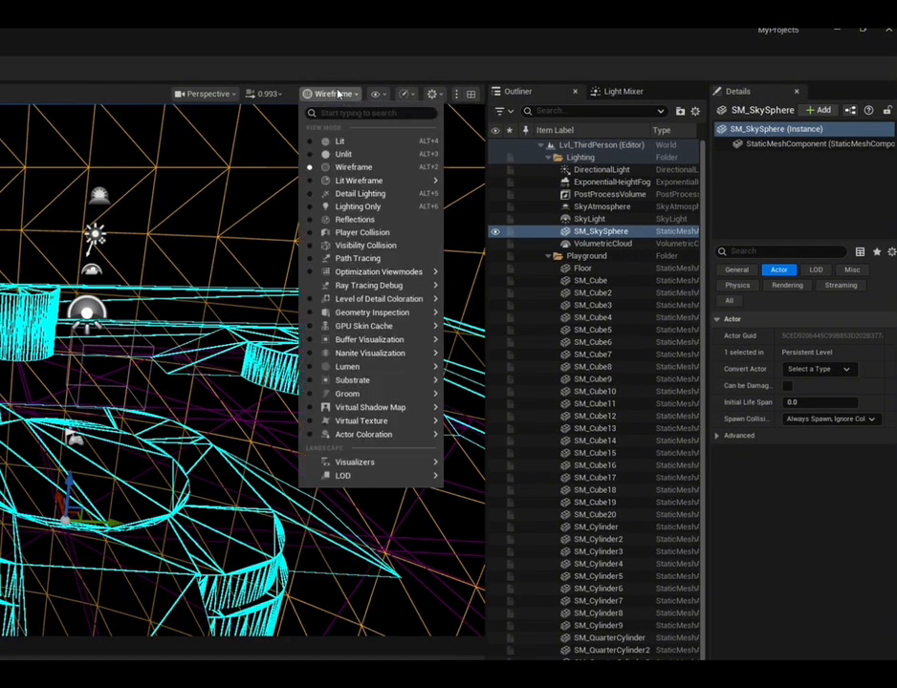
pyautogui.click(342, 141)
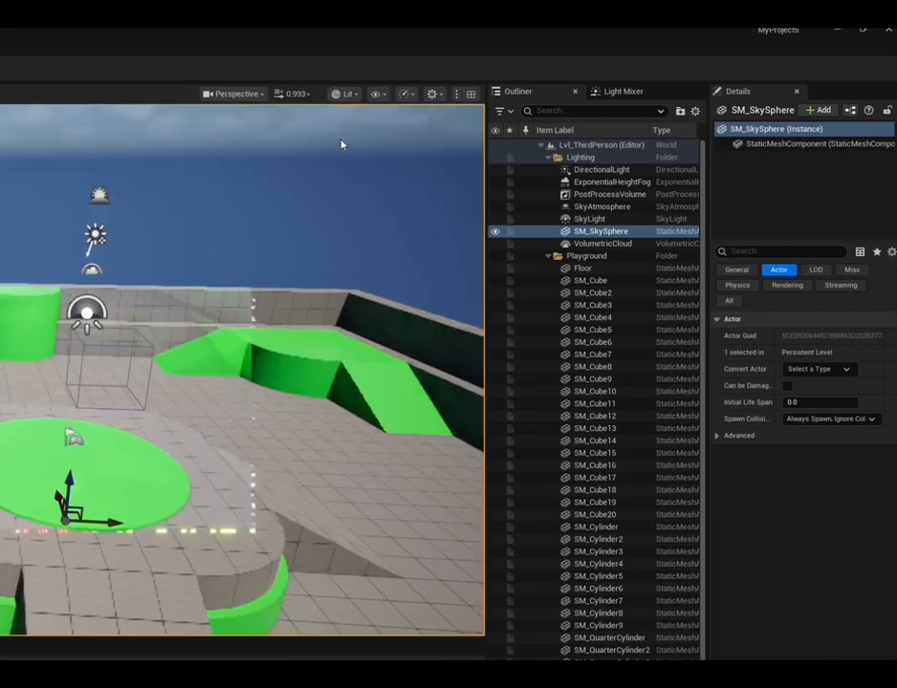
# Turn Viewport Stats on and off, and toggle the Cameras, Cloud and Fog show flags, leaving those three enabled
pyautogui.click(376, 94)
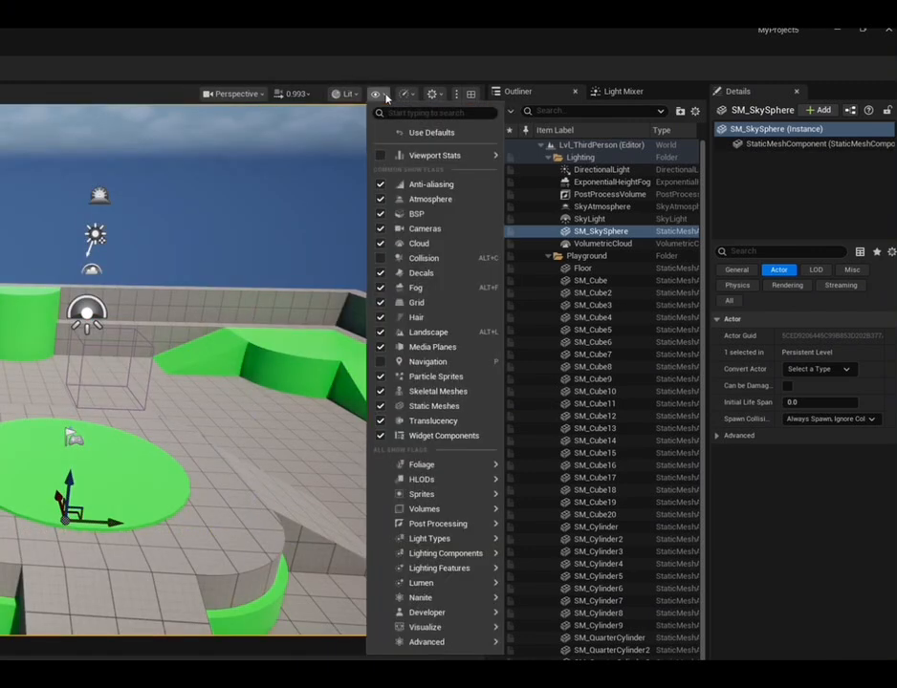
pyautogui.click(380, 157)
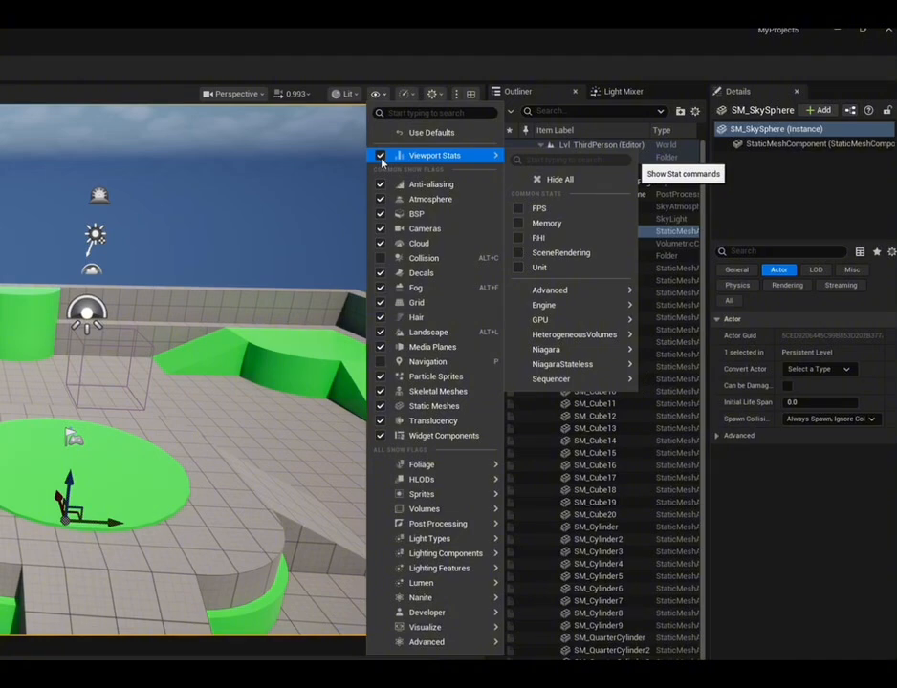
pyautogui.click(380, 157)
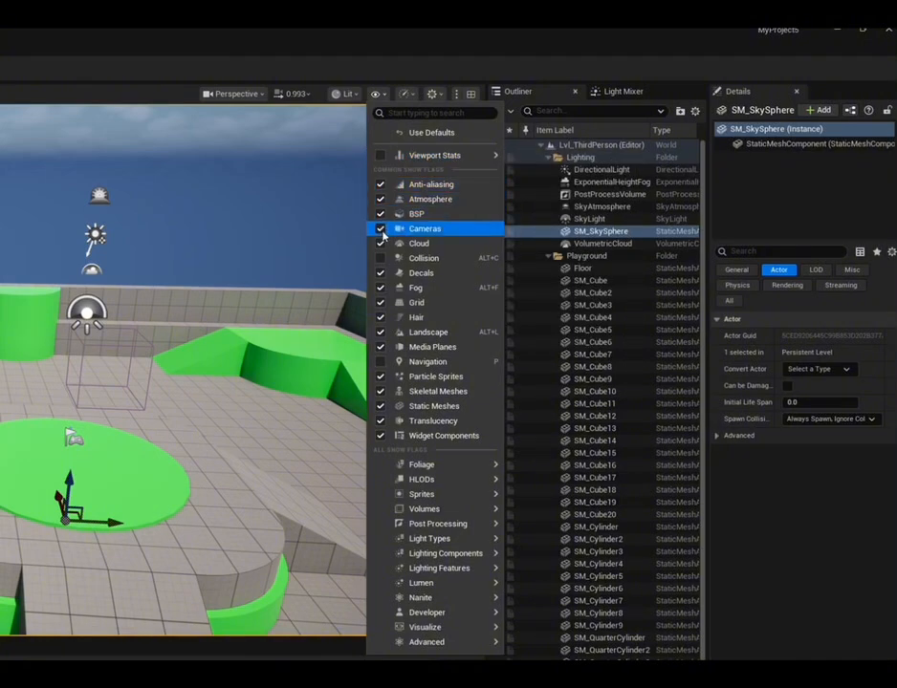
pyautogui.click(381, 230)
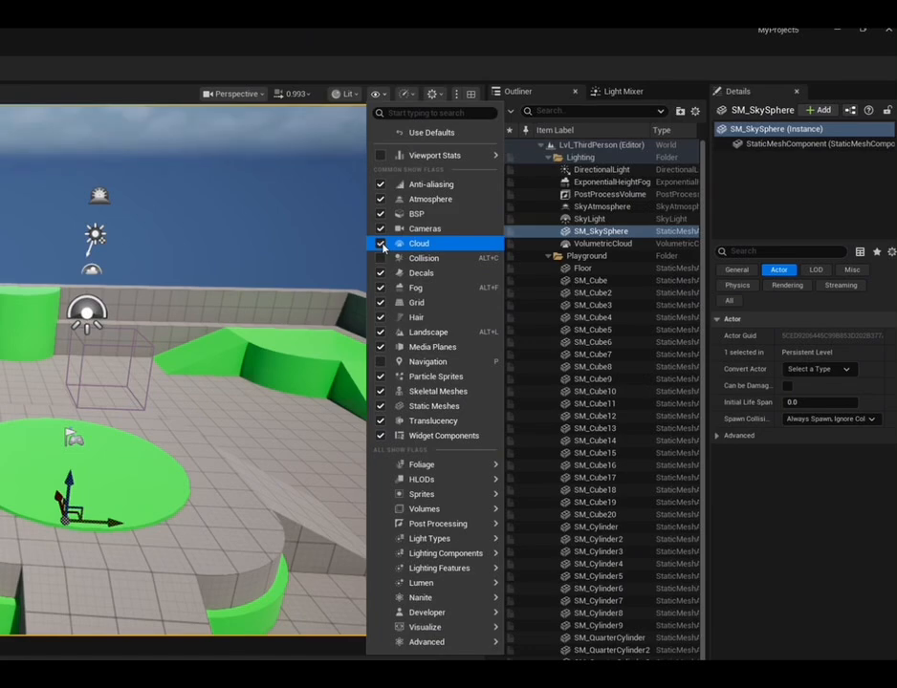
pyautogui.click(381, 245)
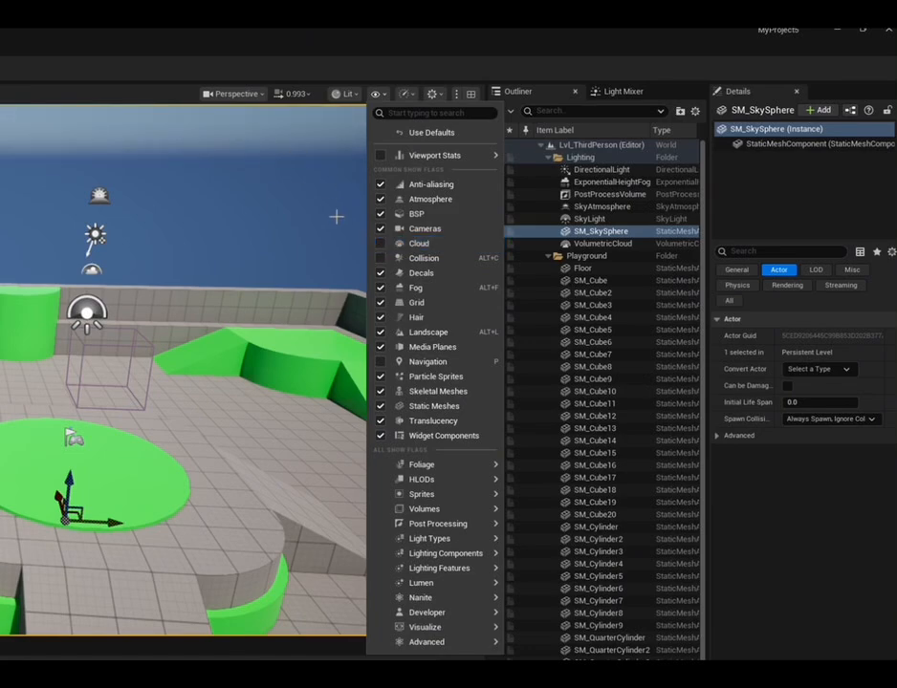
pyautogui.click(382, 287)
pyautogui.click(383, 288)
# Review the preview platform options, then switch the Material Quality Level to Low, to Epic, and back to Low
pyautogui.click(405, 94)
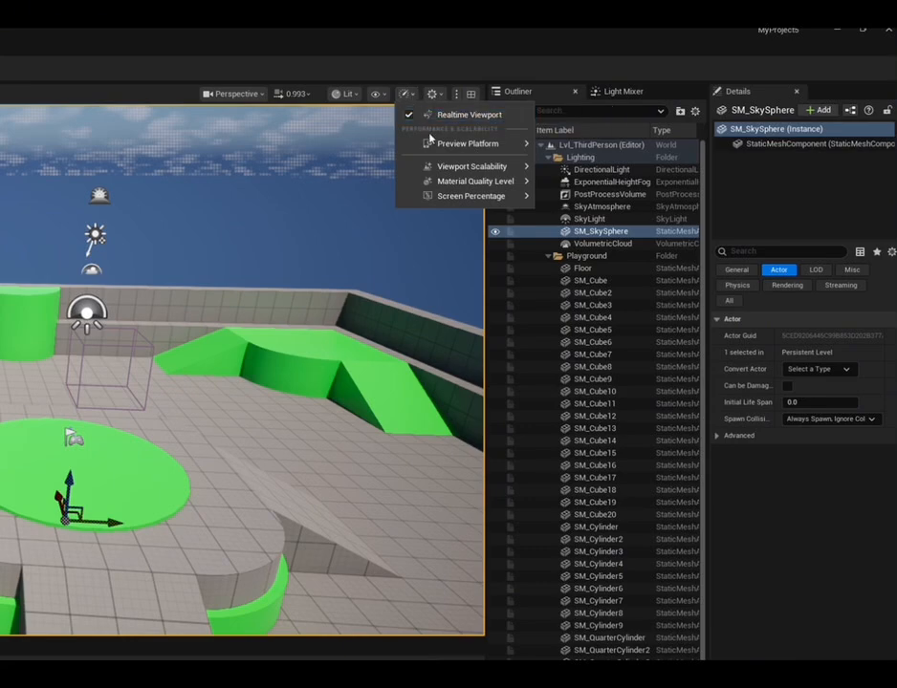
pyautogui.moveTo(520, 146)
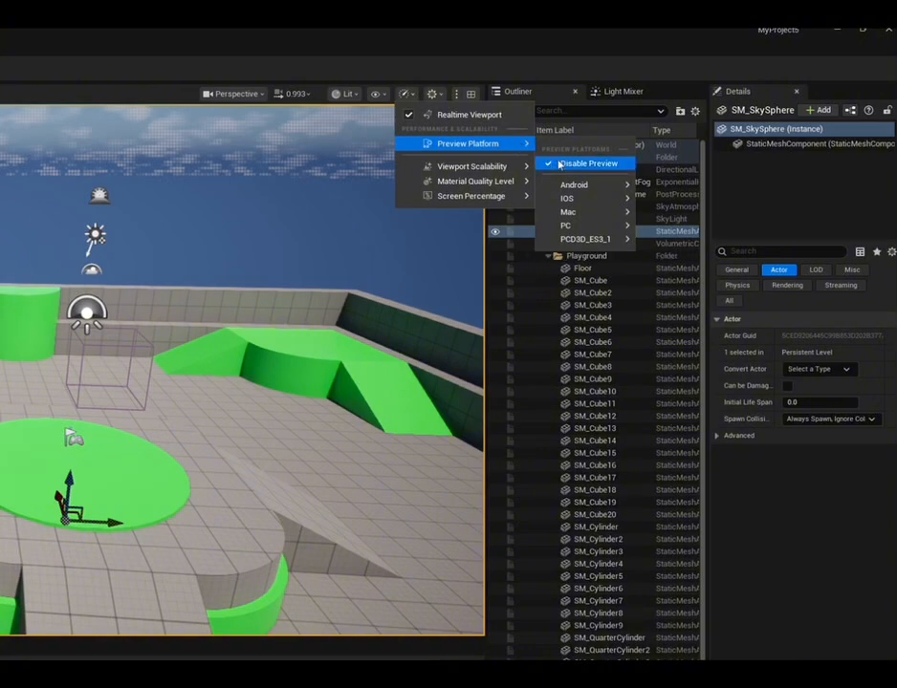
pyautogui.moveTo(570, 189)
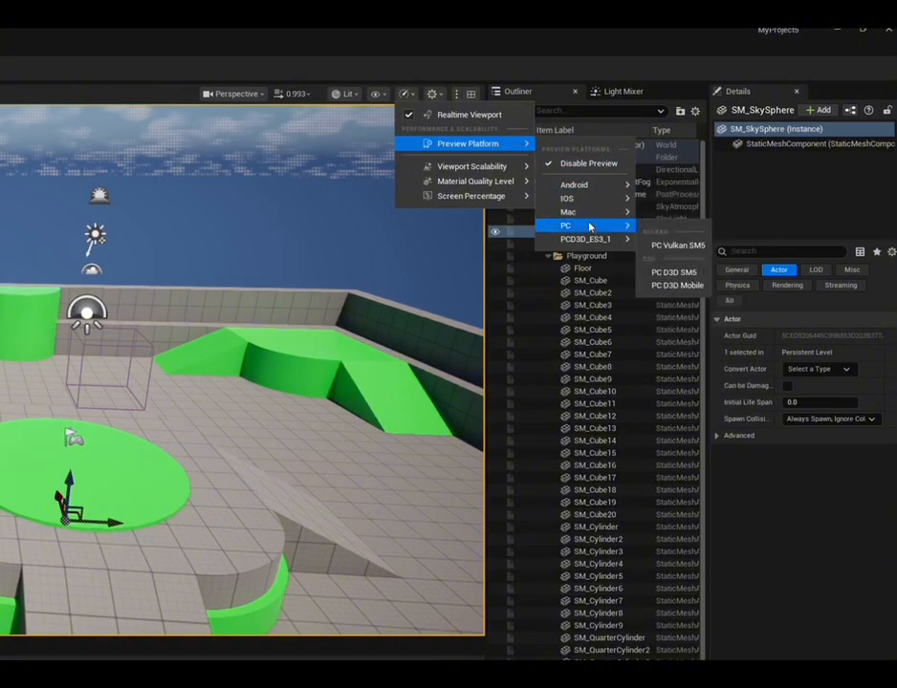
pyautogui.moveTo(449, 181)
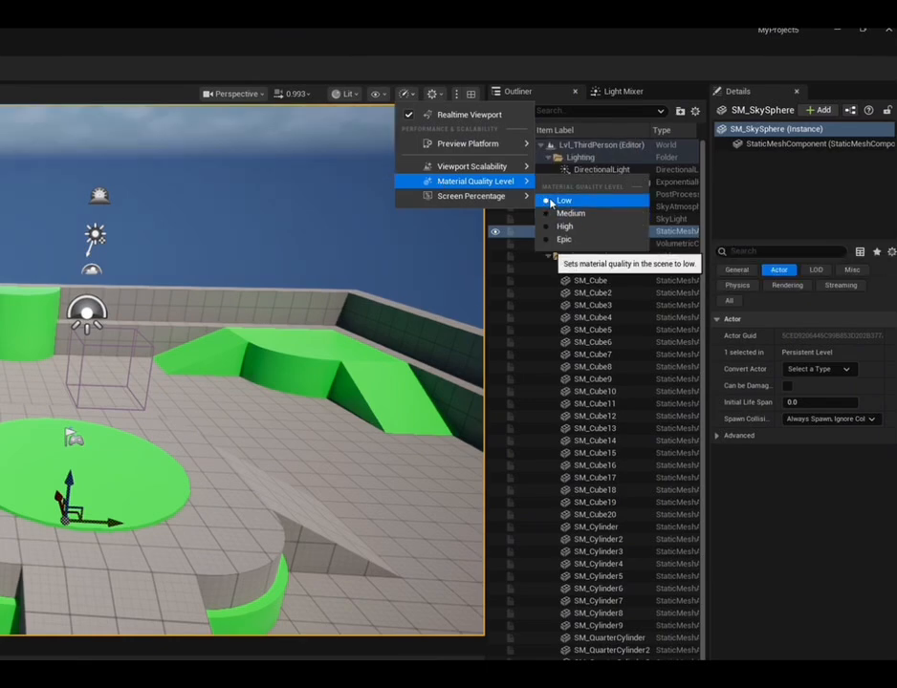
pyautogui.click(552, 202)
pyautogui.click(551, 239)
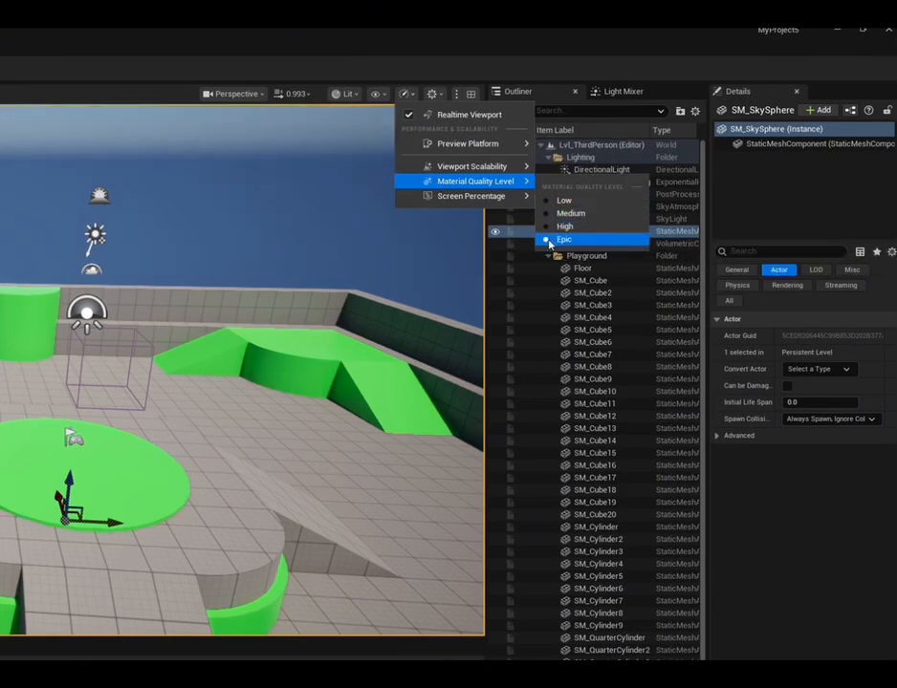
pyautogui.click(559, 201)
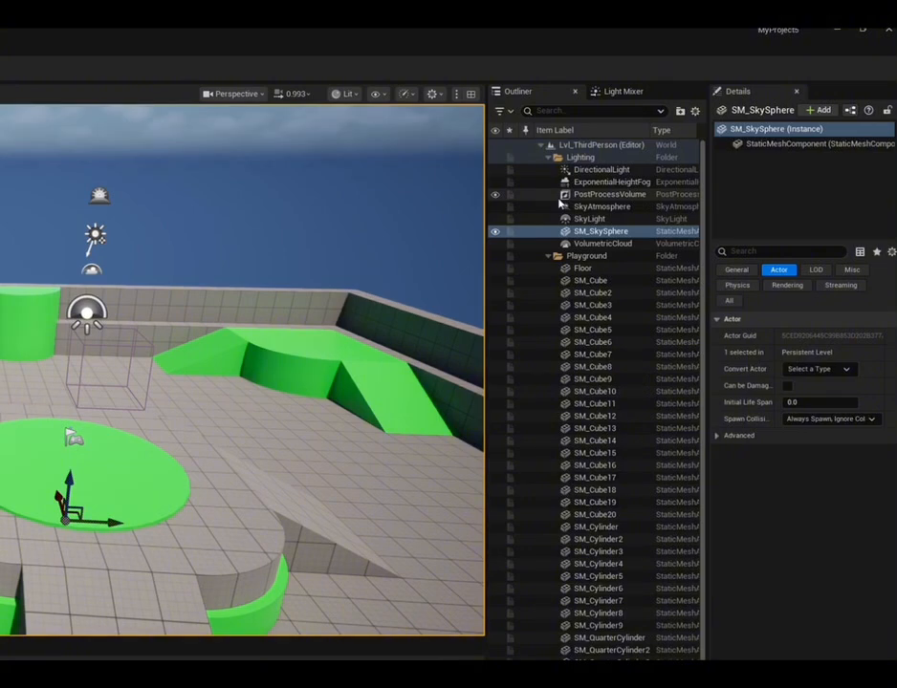
# Adjust the viewport's Mouse Sensitivity to 0.21 and down to 0.18, and test zooming in the level
pyautogui.click(432, 94)
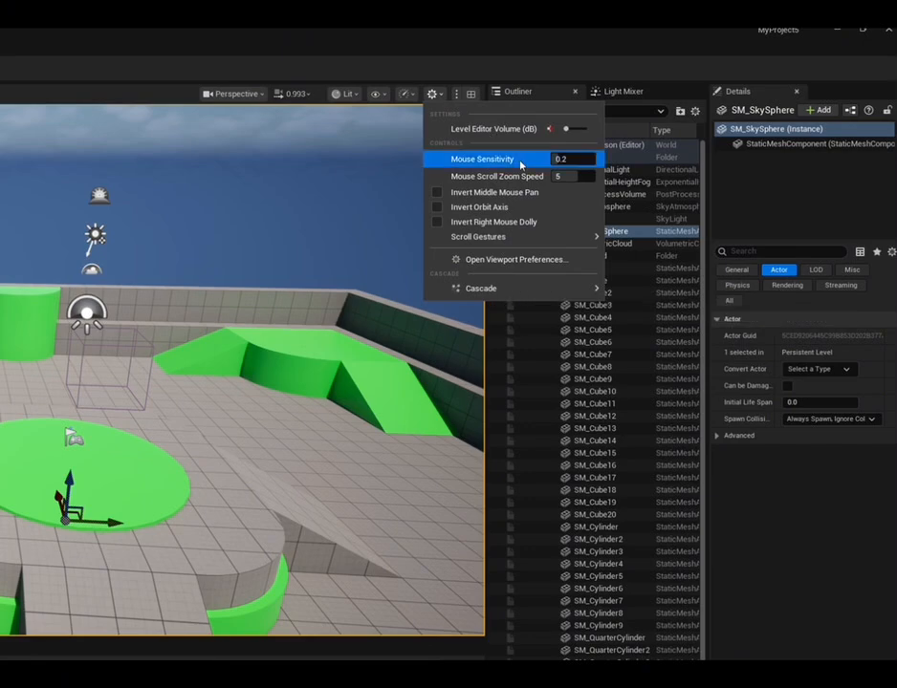
pyautogui.click(562, 160)
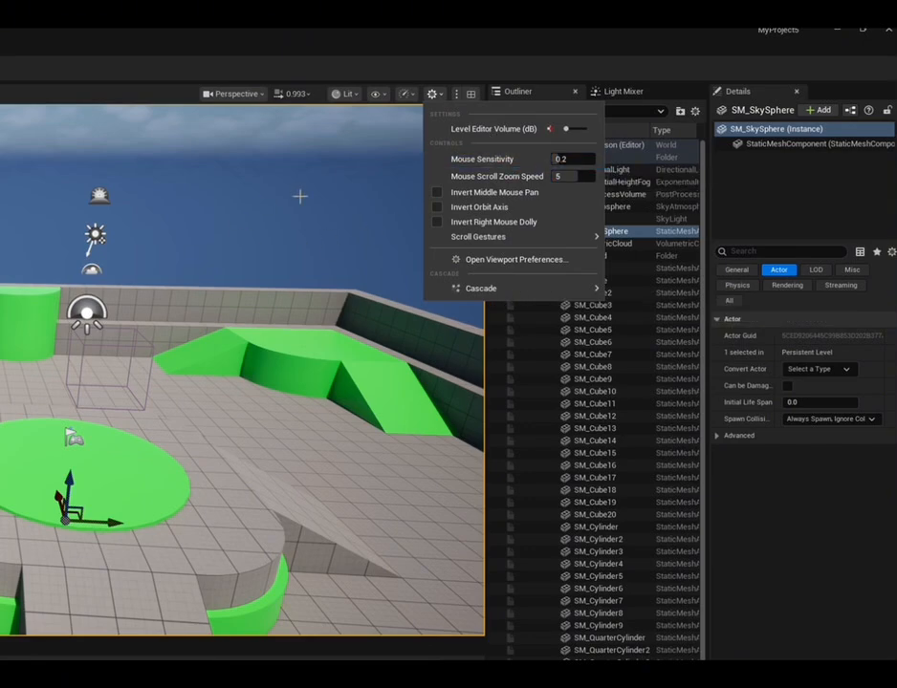
pyautogui.moveTo(559, 160); pyautogui.dragTo(568, 159)
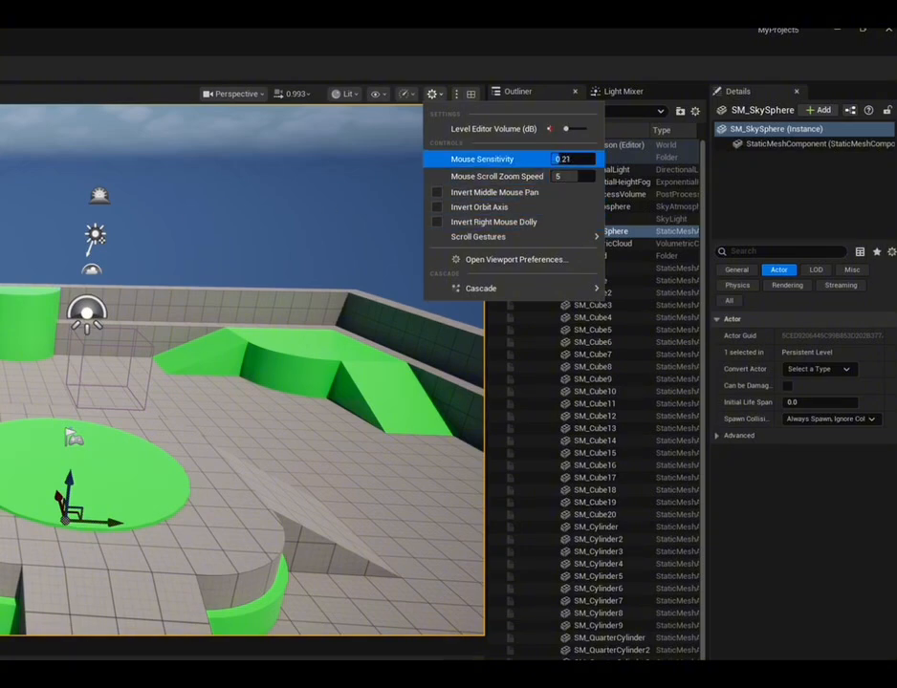
pyautogui.moveTo(558, 160); pyautogui.dragTo(556, 160)
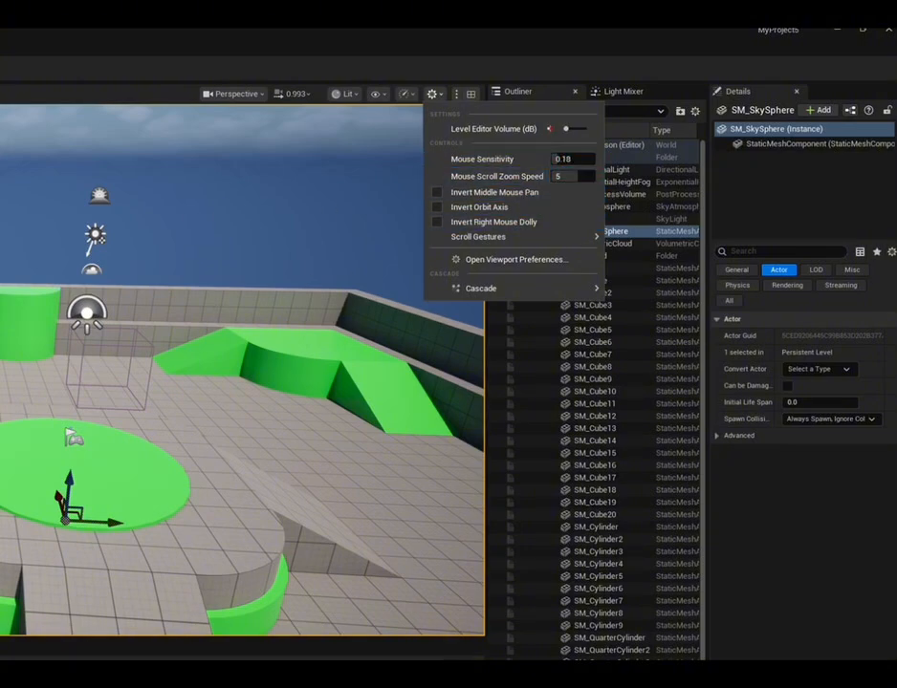
pyautogui.scroll(3, 239, 368)
pyautogui.scroll(-5, 239, 368)
pyautogui.scroll(5, 239, 368)
pyautogui.moveTo(499, 236)
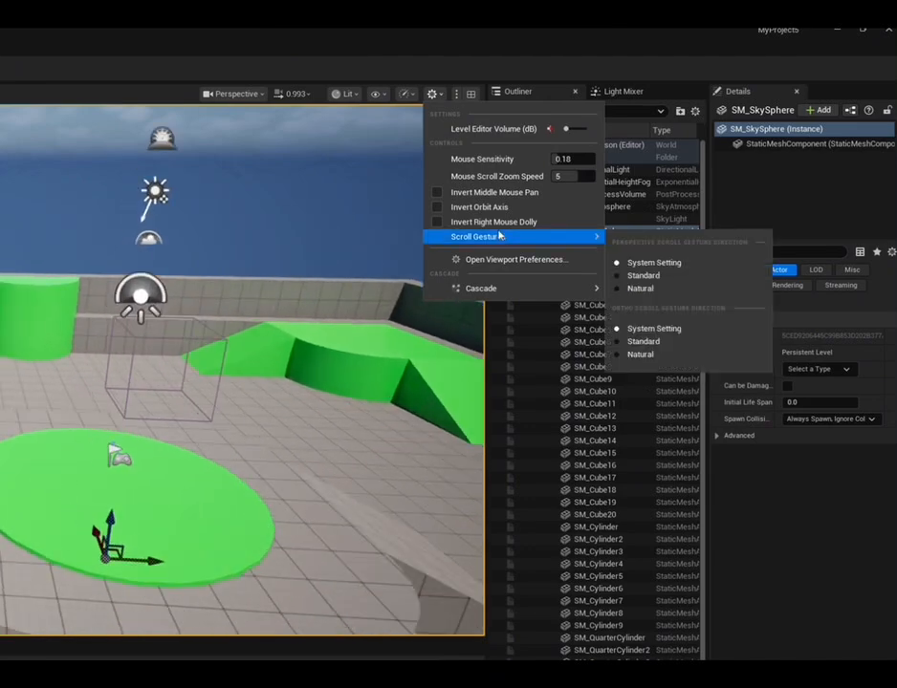
# Raise the Mouse Scroll Zoom Speed to 8, test it by zooming in and out, and lower it to 4
pyautogui.moveTo(565, 177); pyautogui.dragTo(569, 177)
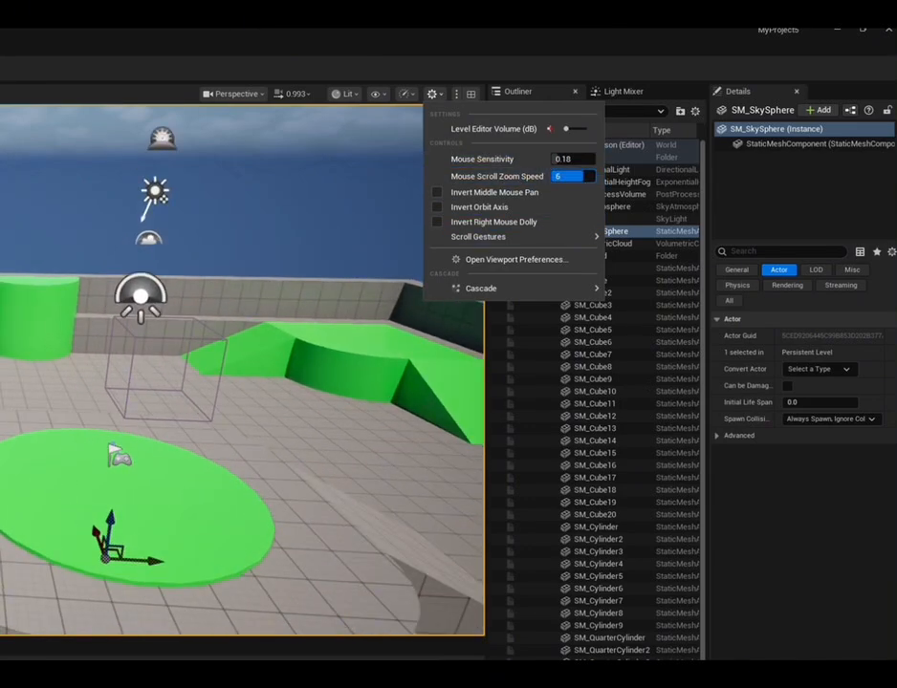
pyautogui.moveTo(499, 236)
pyautogui.scroll(2, 292, 342)
pyautogui.scroll(-3, 292, 343)
pyautogui.scroll(3, 291, 342)
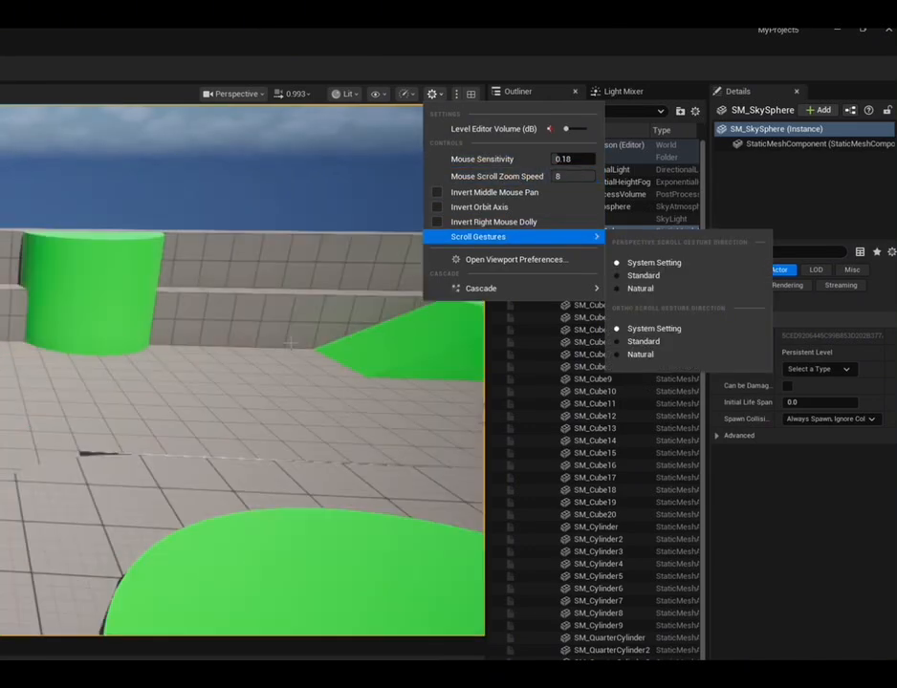
pyautogui.scroll(-2, 292, 342)
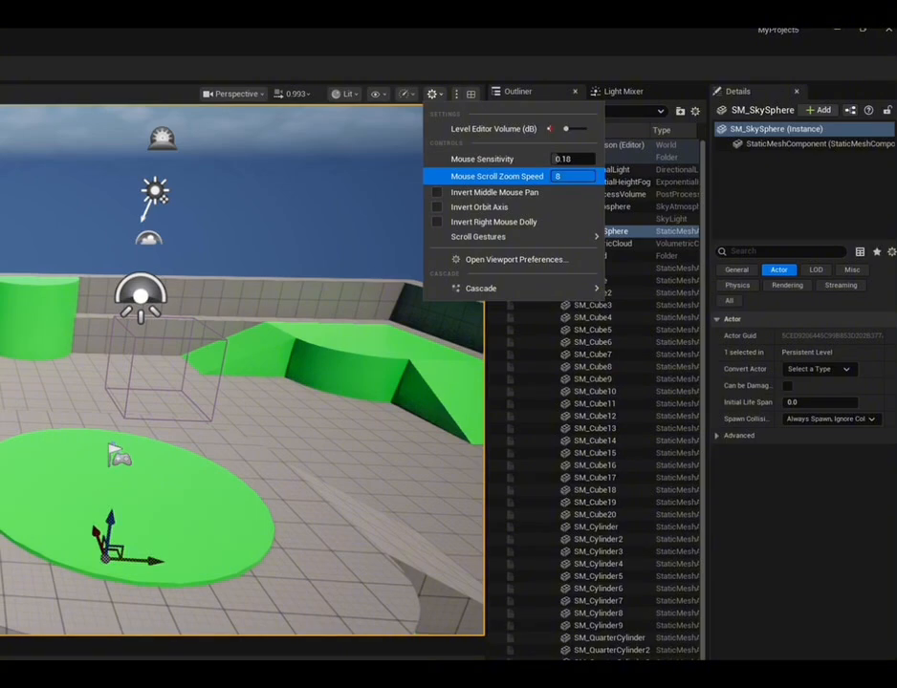
pyautogui.moveTo(582, 177); pyautogui.dragTo(572, 177)
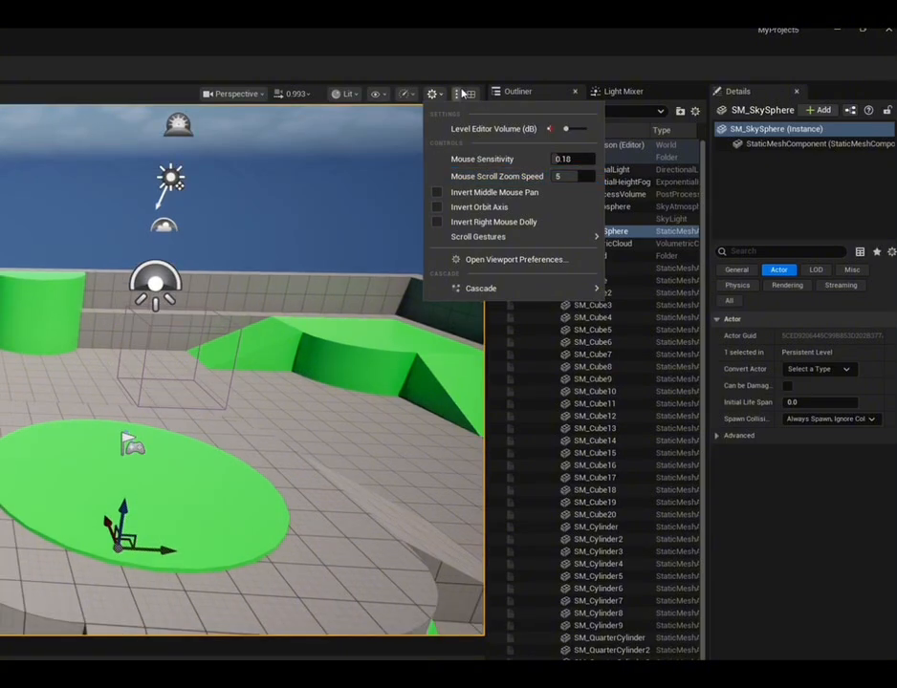
# Examine the viewport layout options, including the pane arrangements, Immersive View and Restore All Viewports
pyautogui.click(462, 93)
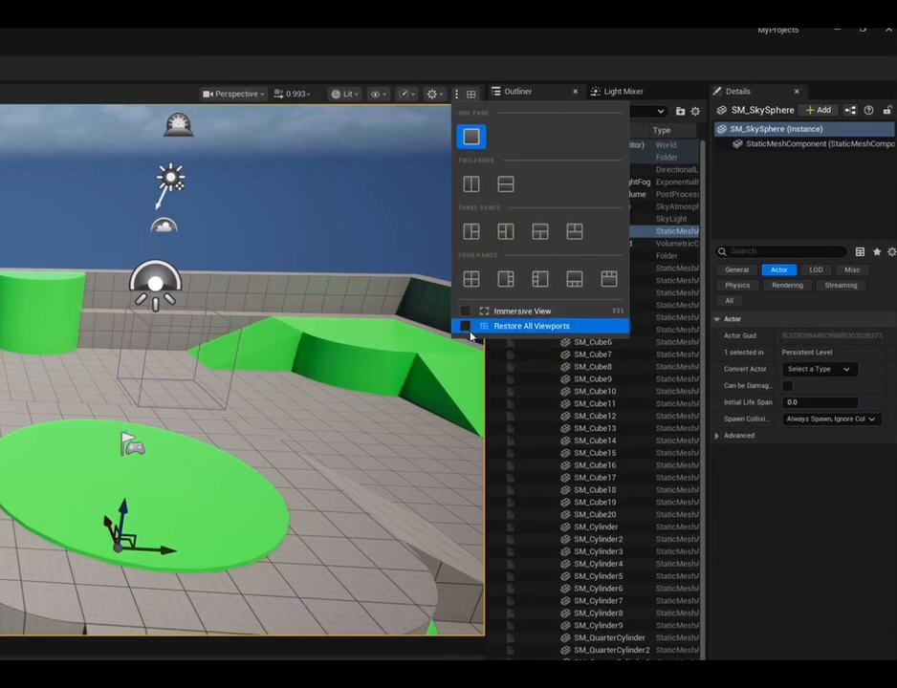
pyautogui.click(468, 96)
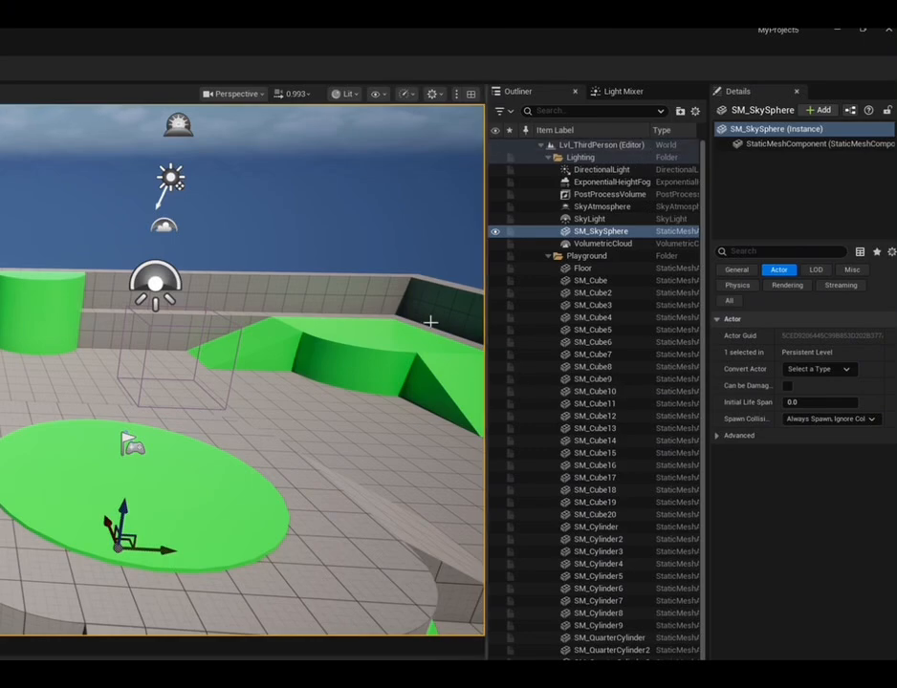
pyautogui.click(470, 94)
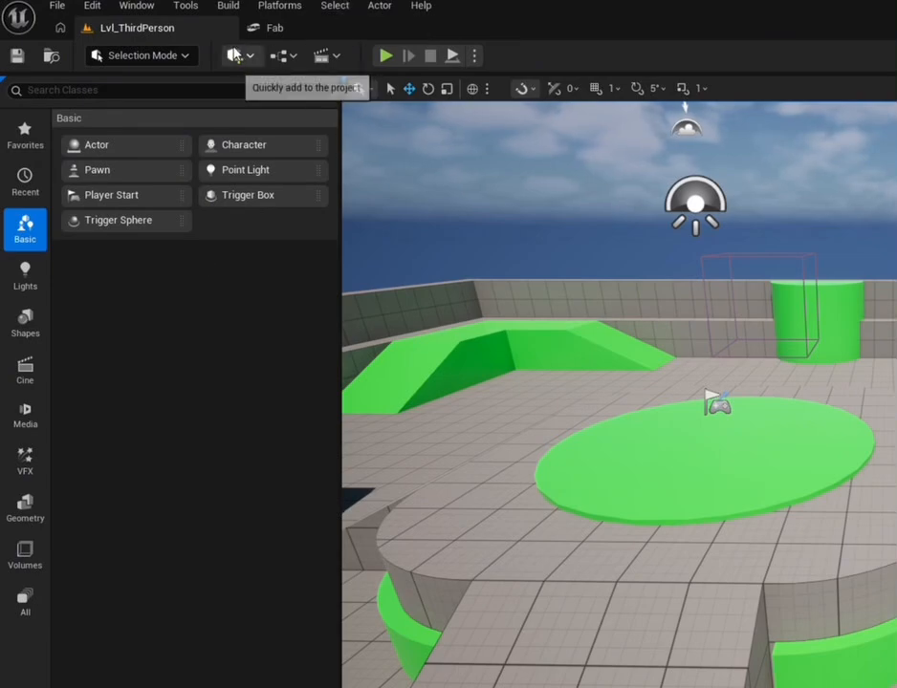
# Look through the quick-add Place Actors categories and add a Cube shape to the level
pyautogui.click(237, 56)
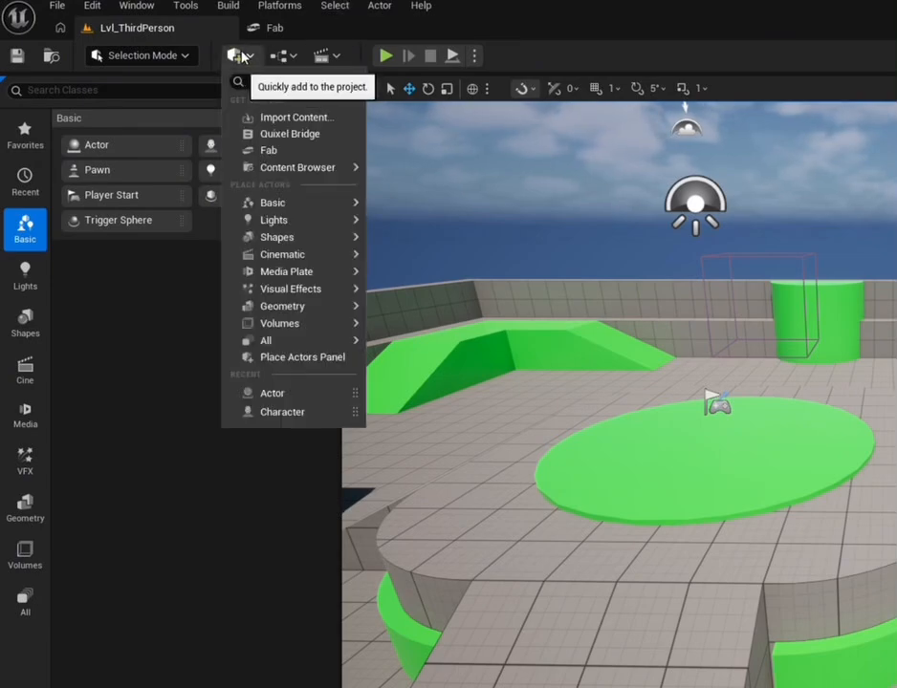
pyautogui.click(247, 59)
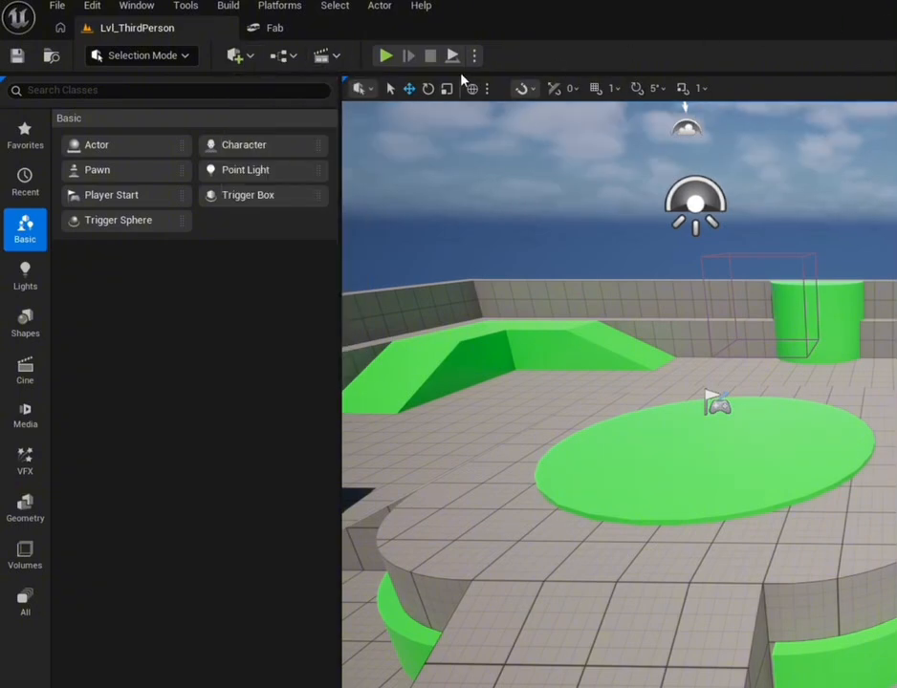
pyautogui.click(237, 58)
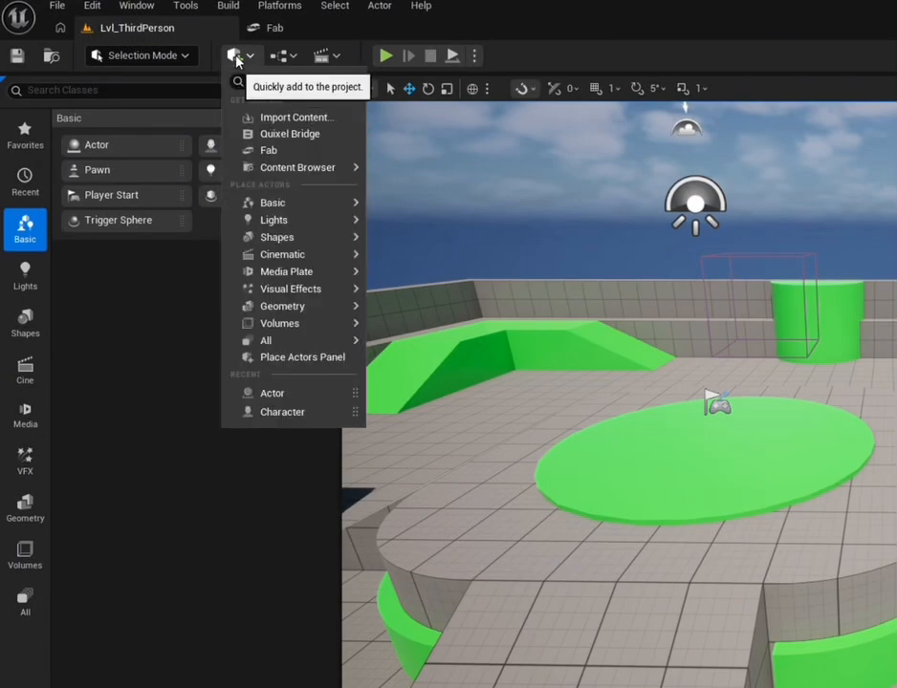
pyautogui.moveTo(254, 201)
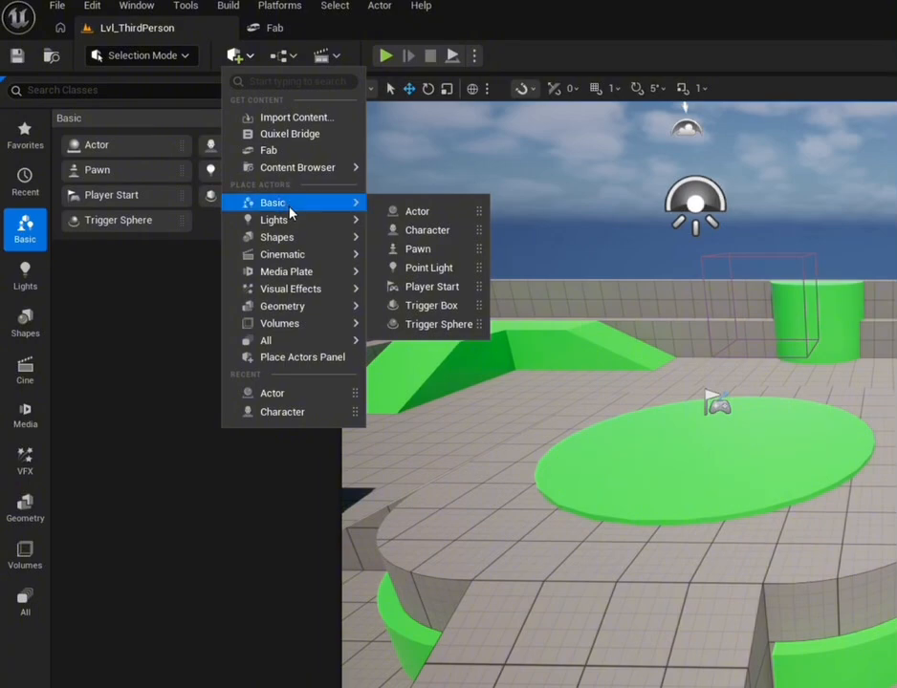
pyautogui.moveTo(294, 228)
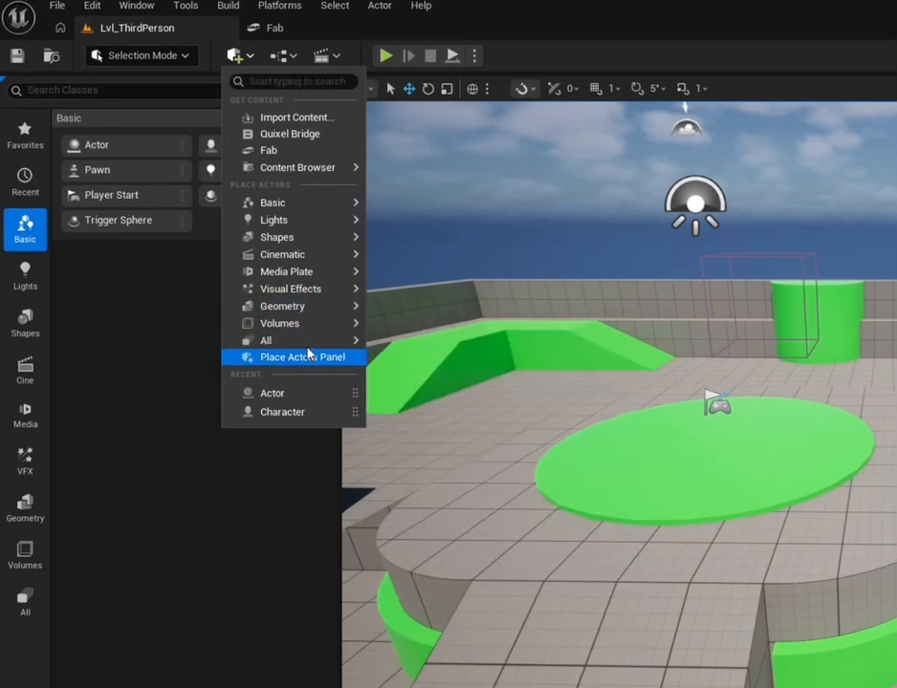
pyautogui.moveTo(309, 294)
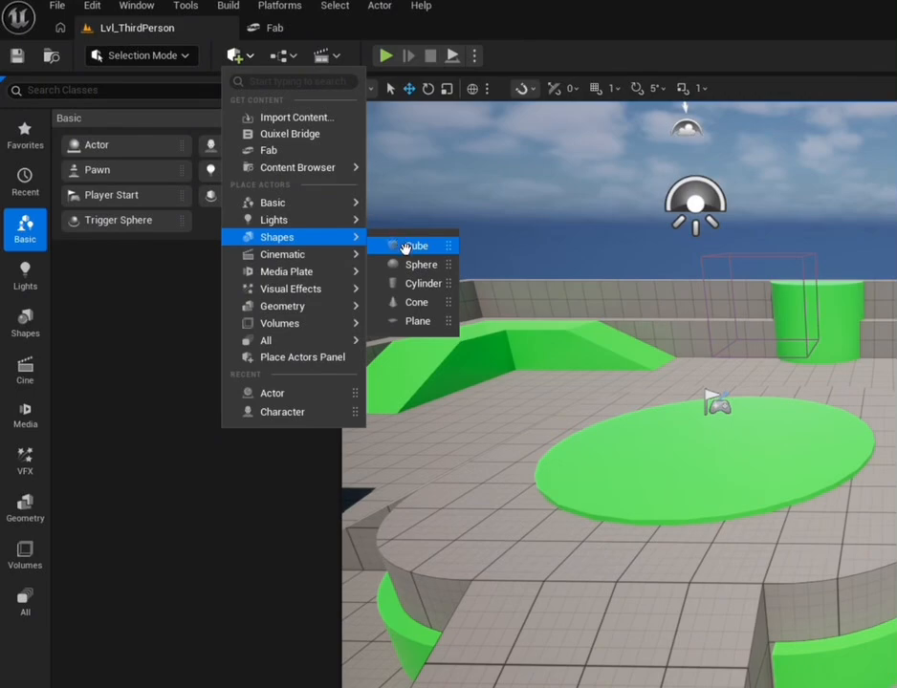
pyautogui.click(406, 247)
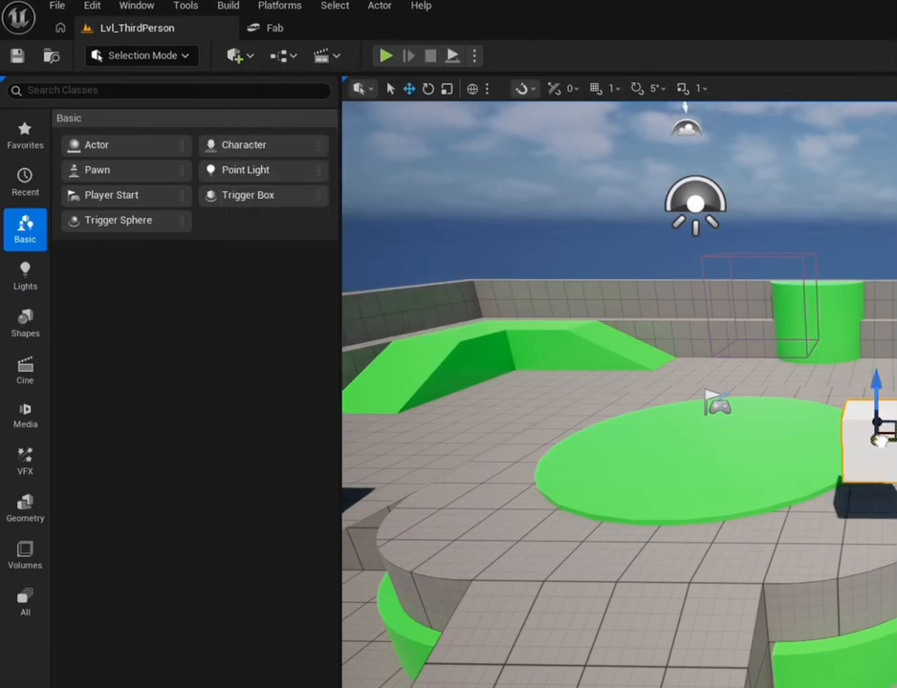
# Move the new cube across to the near edge of the green disc, rotate it to a tilt, and deselect it
pyautogui.moveTo(878, 440); pyautogui.dragTo(586, 436)
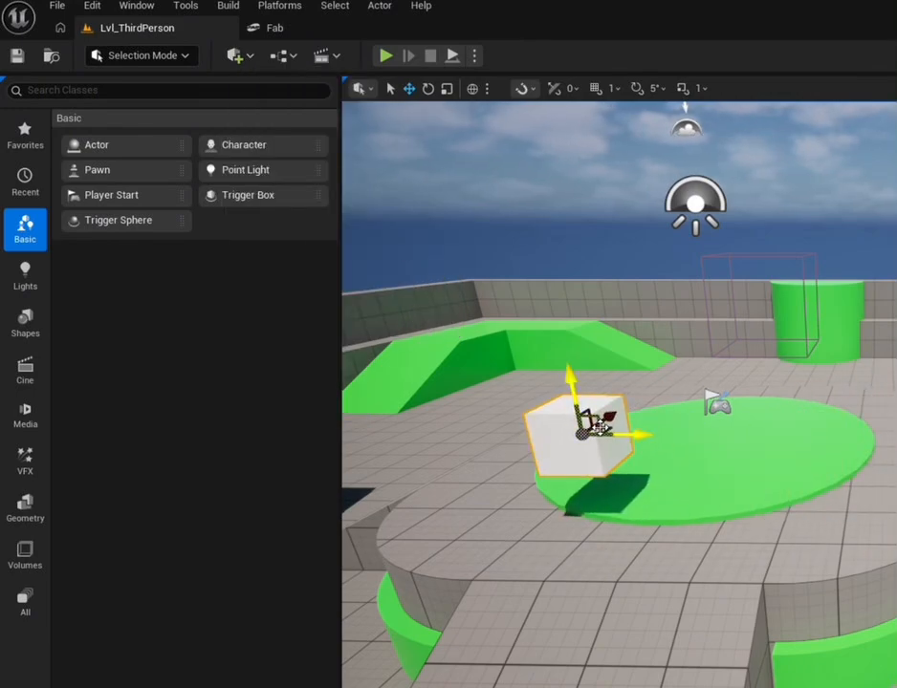
pyautogui.press('e')
pyautogui.moveTo(645, 403); pyautogui.dragTo(655, 423)
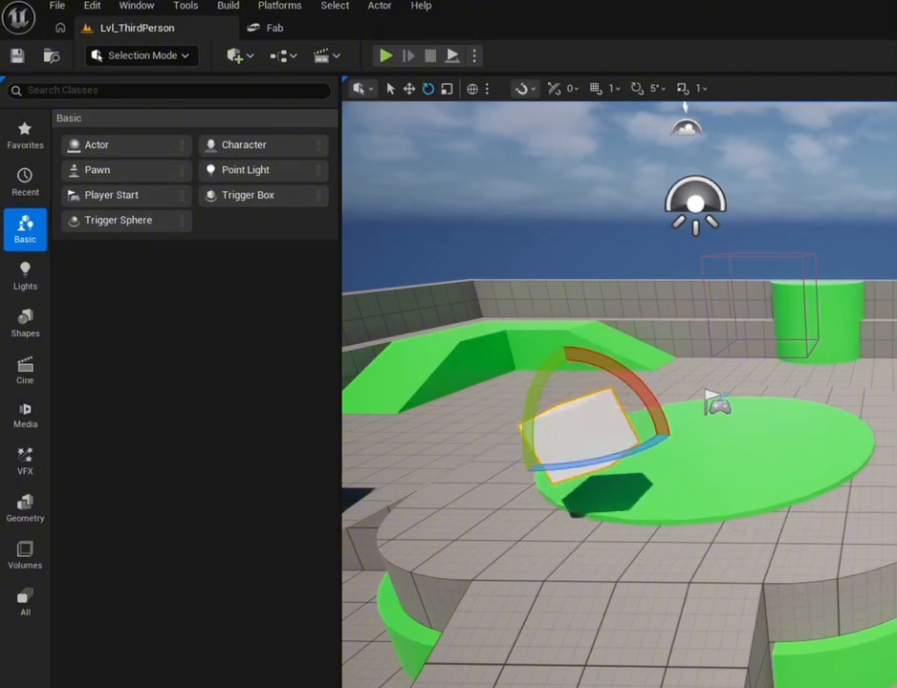
pyautogui.click(743, 531)
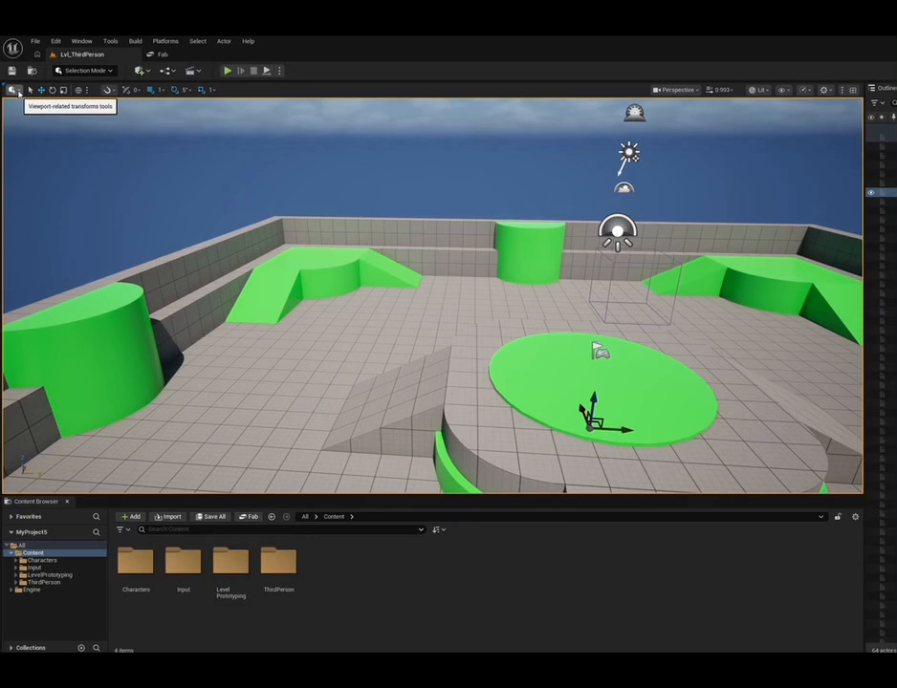
# Switch to Select Mode and select the green disc, a small corner ramp and the neighbouring green quarter cylinder in turn
pyautogui.click(16, 91)
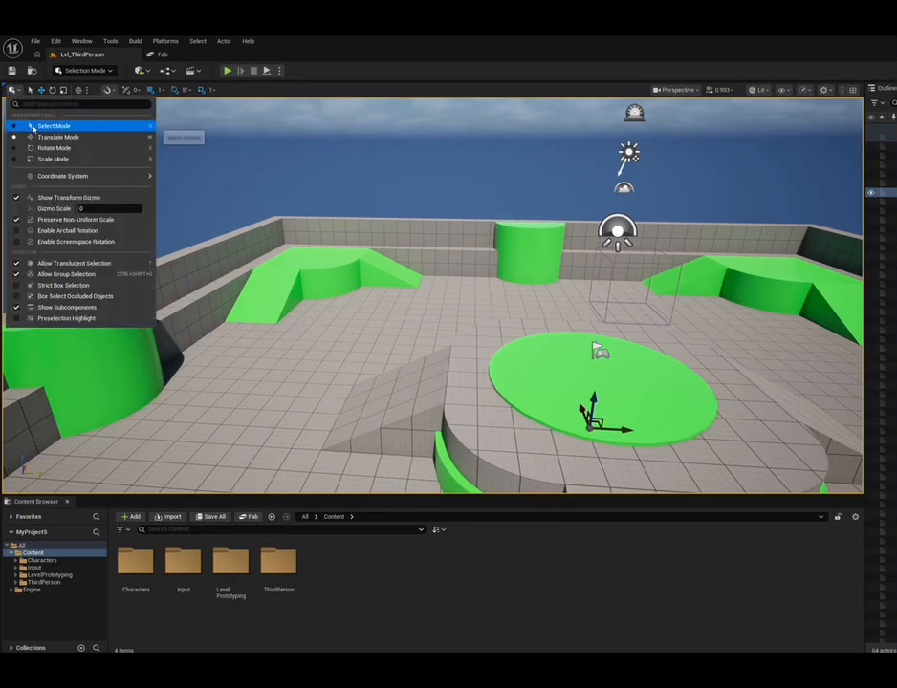
pyautogui.click(32, 125)
pyautogui.click(536, 392)
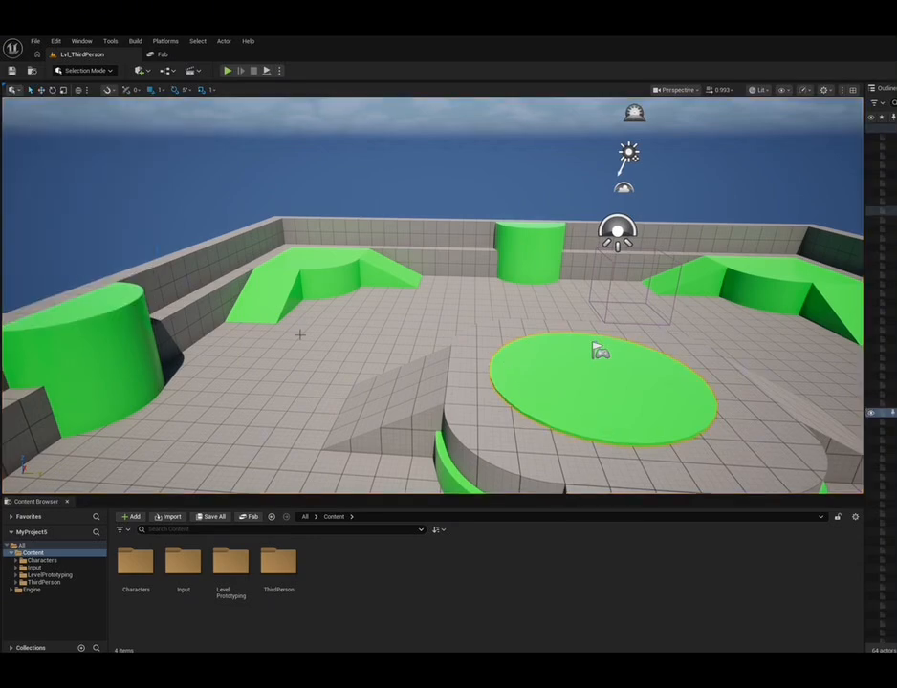
pyautogui.click(14, 91)
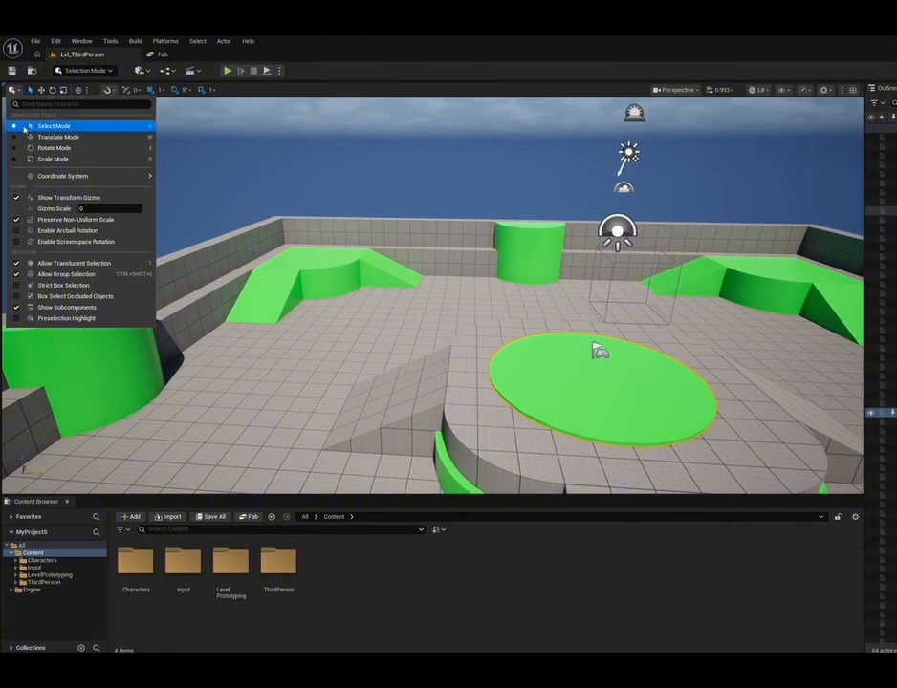
pyautogui.moveTo(572, 388)
pyautogui.mouseDown()
pyautogui.moveTo(557, 388)
pyautogui.moveTo(572, 387)
pyautogui.mouseUp()
pyautogui.click(343, 275)
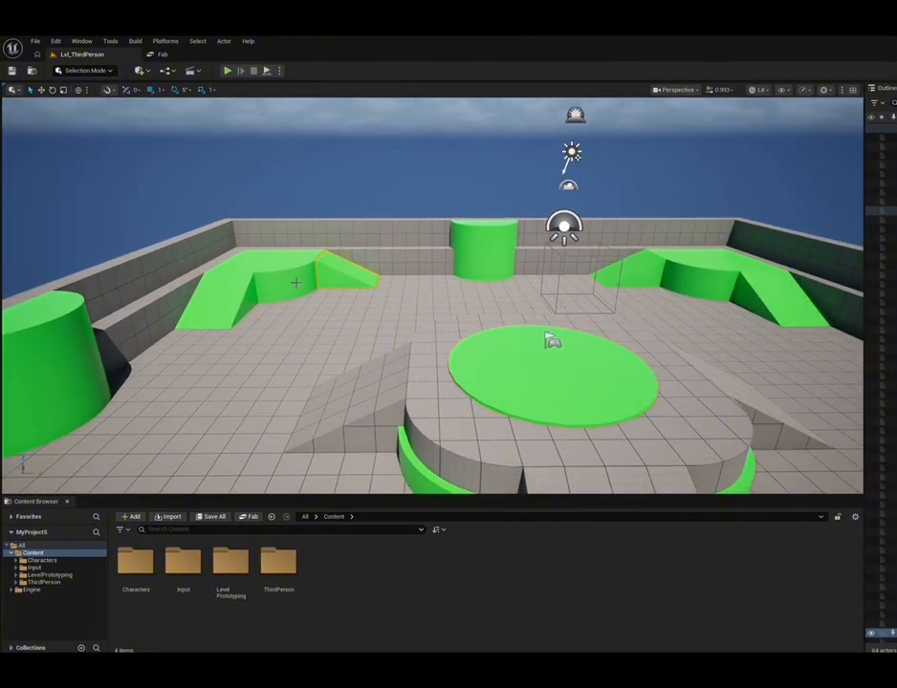
pyautogui.click(295, 284)
# Switch to Translate Mode and move the selected green quarter cylinder forward onto the open floor beside the grey ramp
pyautogui.click(13, 90)
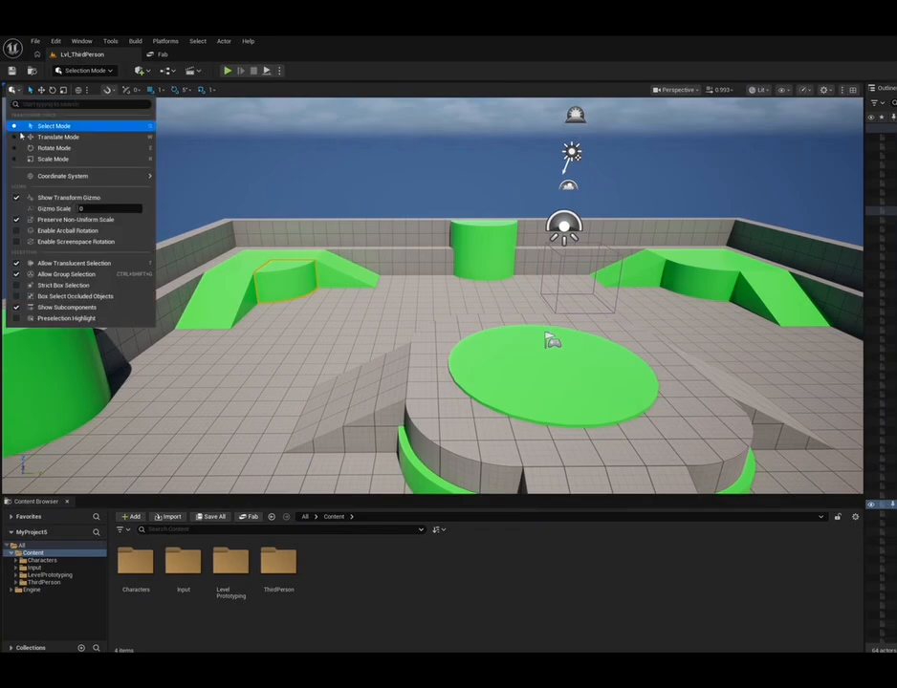
pyautogui.click(124, 137)
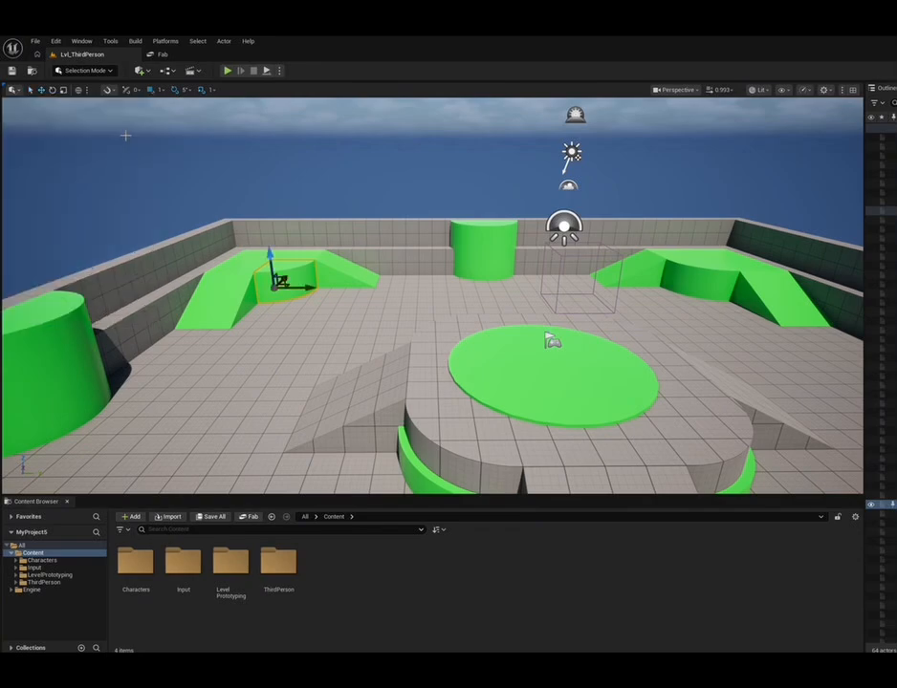
pyautogui.moveTo(276, 289); pyautogui.dragTo(251, 392)
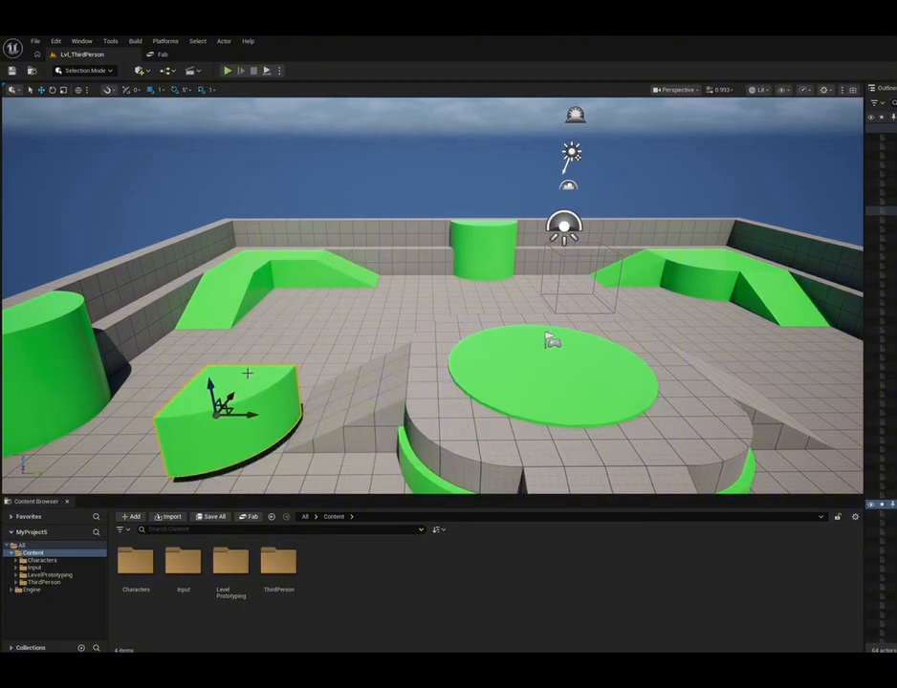
# Switch to Rotate Mode and try rotating the selected green quarter cylinder beside the grey ramp
pyautogui.click(12, 89)
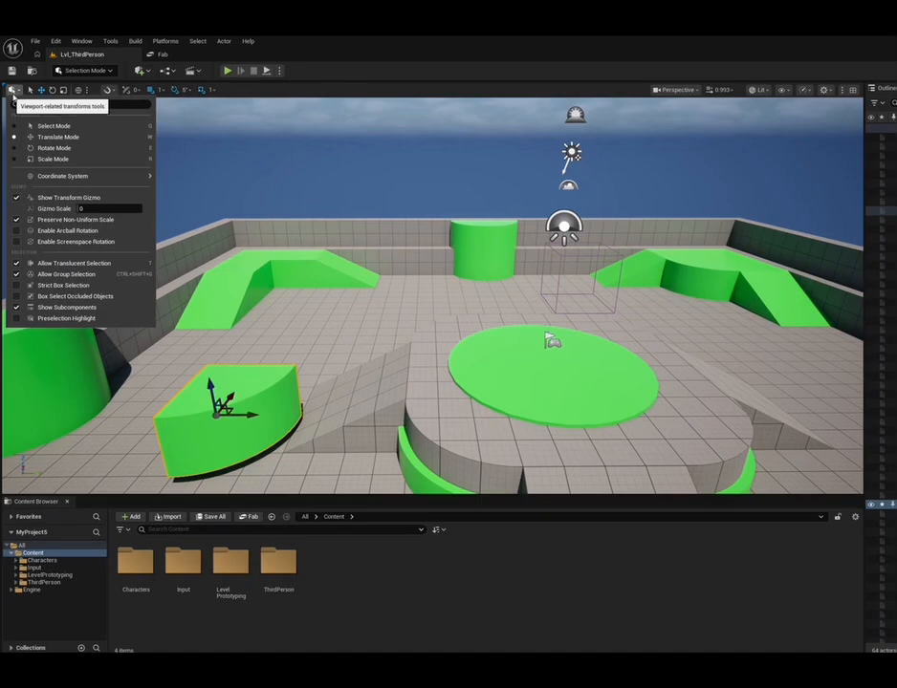
pyautogui.click(50, 149)
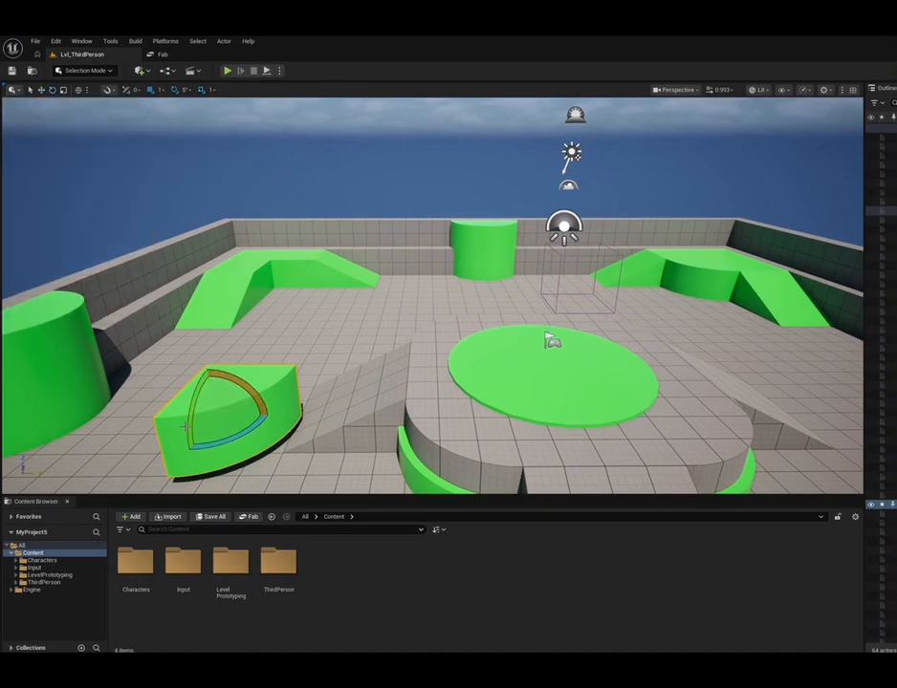
pyautogui.moveTo(226, 371); pyautogui.dragTo(206, 368)
# Switch to Scale Mode and stretch the green quarter cylinder vertically to make it taller, undoing the last stretch
pyautogui.click(11, 88)
pyautogui.click(38, 158)
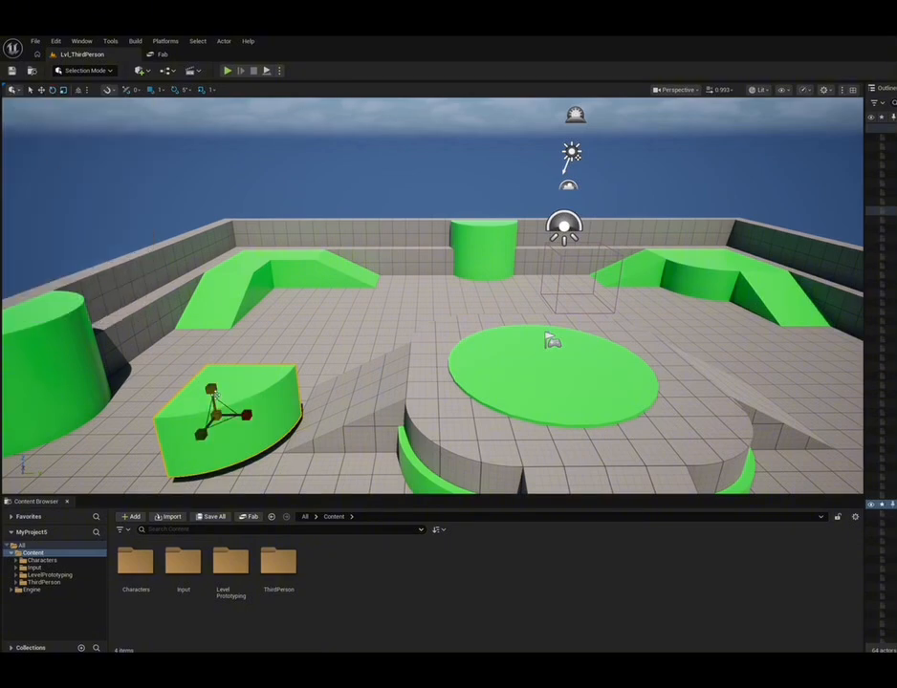
pyautogui.moveTo(211, 389)
pyautogui.mouseDown()
pyautogui.moveTo(204, 334)
pyautogui.moveTo(193, 388)
pyautogui.mouseUp()
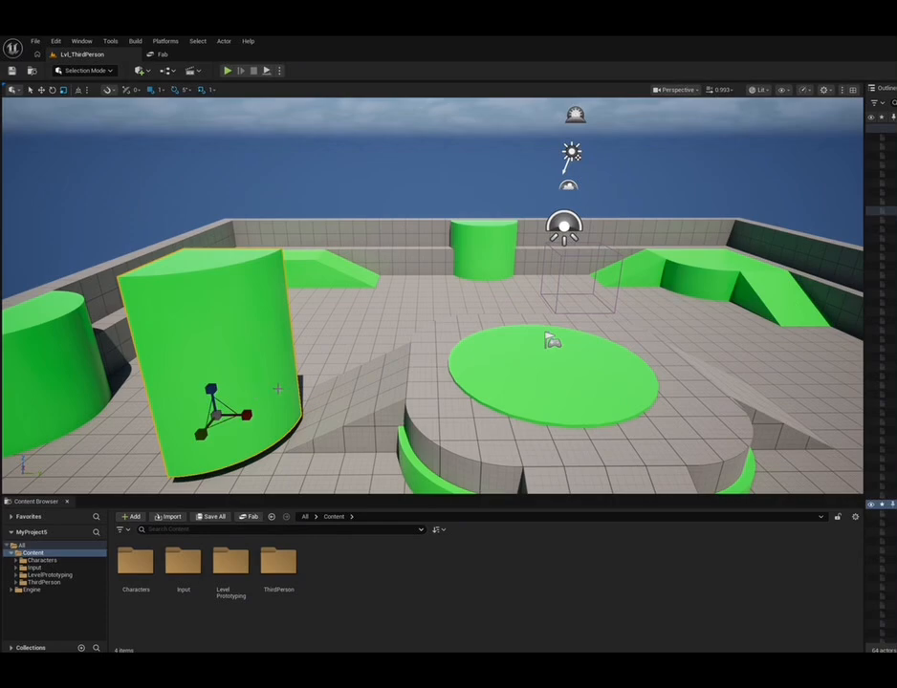
pyautogui.moveTo(205, 355); pyautogui.dragTo(90, 365, button='middle')
pyautogui.hotkey('ctrl', 'z')
# Move the green quarter cylinder slightly away from the grey ramp, then scale it down vertically
pyautogui.press('w')
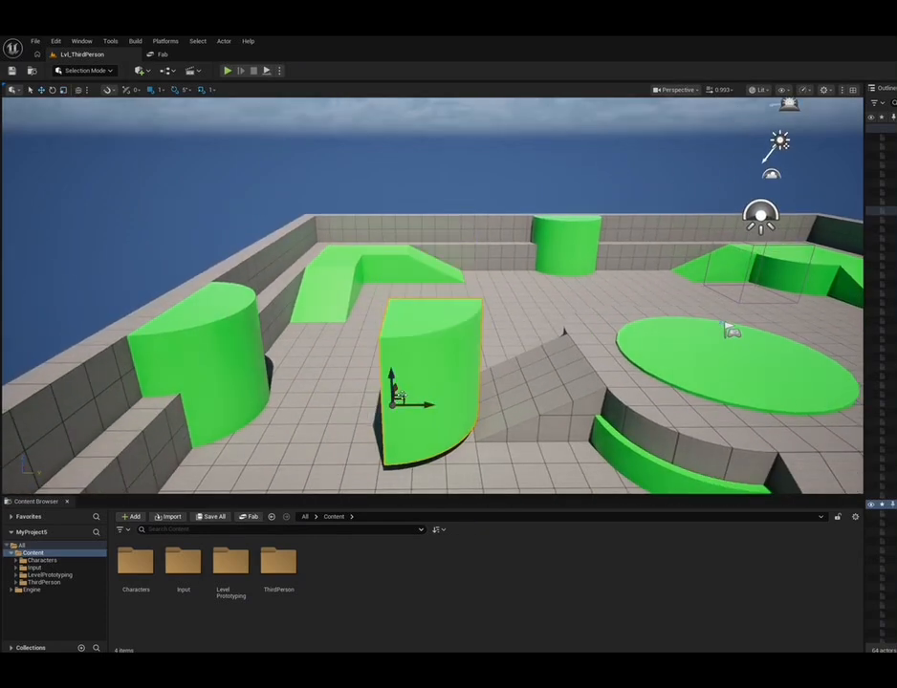
pyautogui.moveTo(416, 408); pyautogui.dragTo(371, 346)
pyautogui.press('e')
pyautogui.press('r')
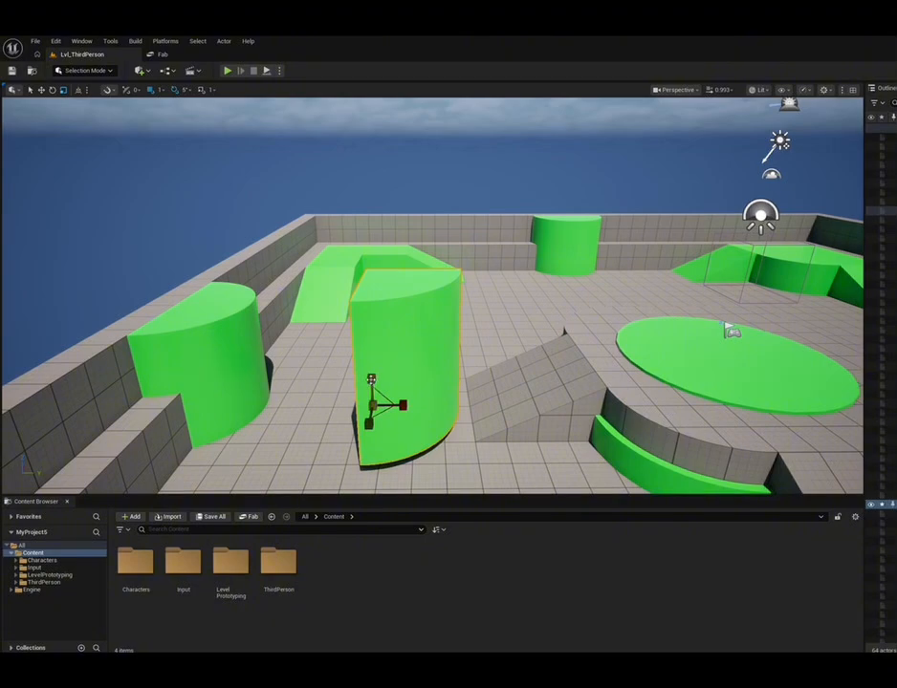
pyautogui.moveTo(370, 379); pyautogui.dragTo(371, 417)
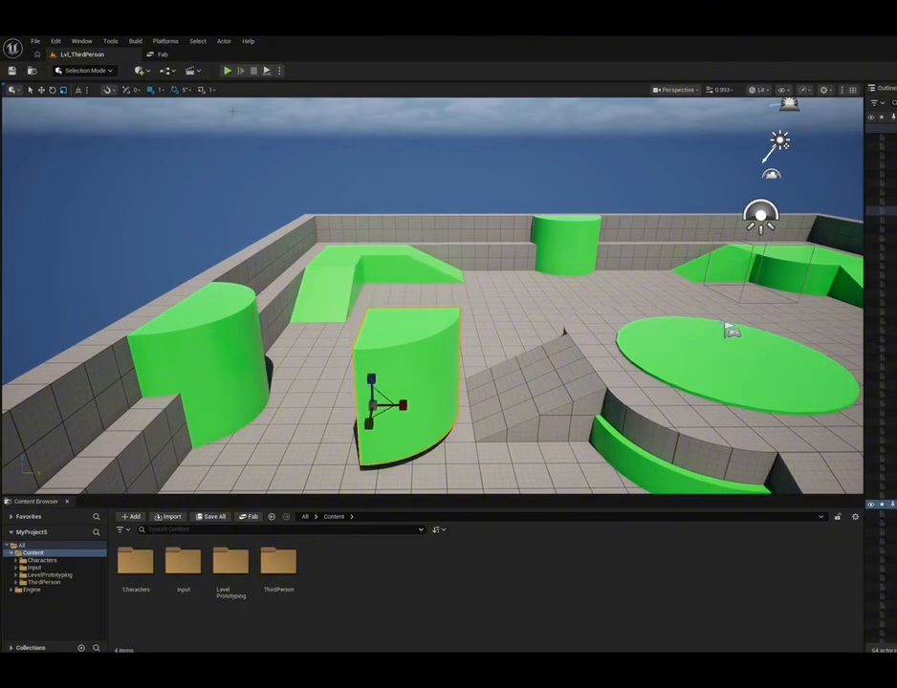
# Switch from the translate tool to the rotate tool and rotate the shortened green quarter cylinder
pyautogui.press('w')
pyautogui.press('e')
pyautogui.moveTo(412, 373); pyautogui.dragTo(360, 346)
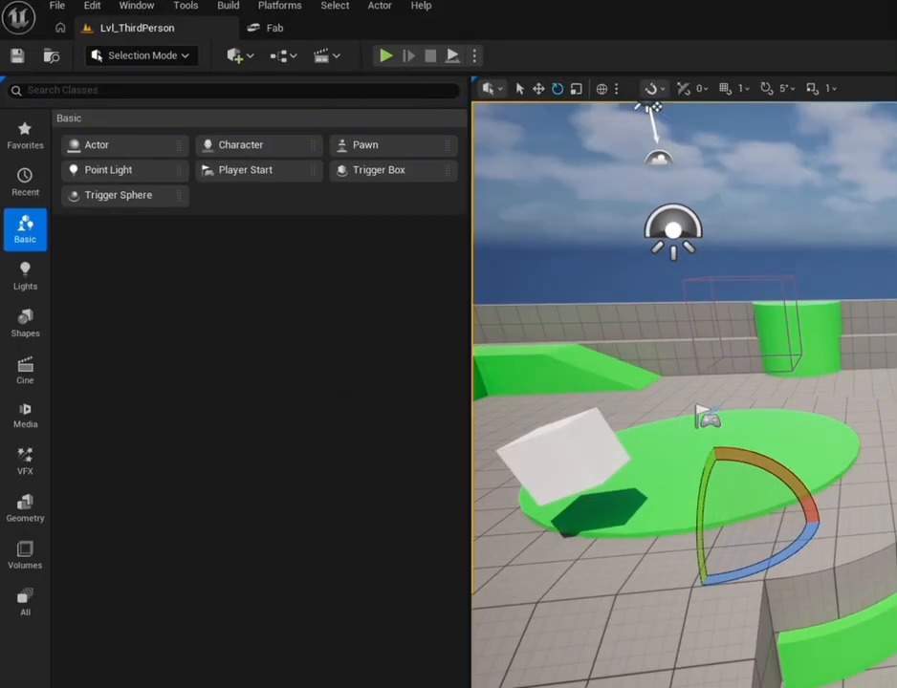
# Dock the Outliner above Place Actors and look through SM_SkySphere's actor options, including Replace Selected Actors with and Edit
pyautogui.moveTo(895, 88); pyautogui.dragTo(163, 115)
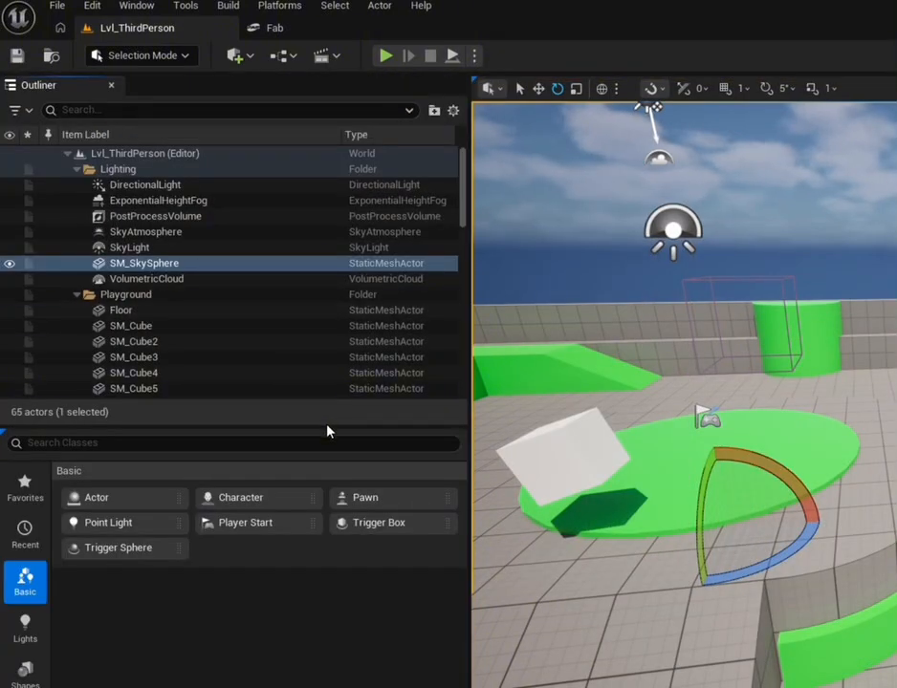
pyautogui.rightClick(274, 273)
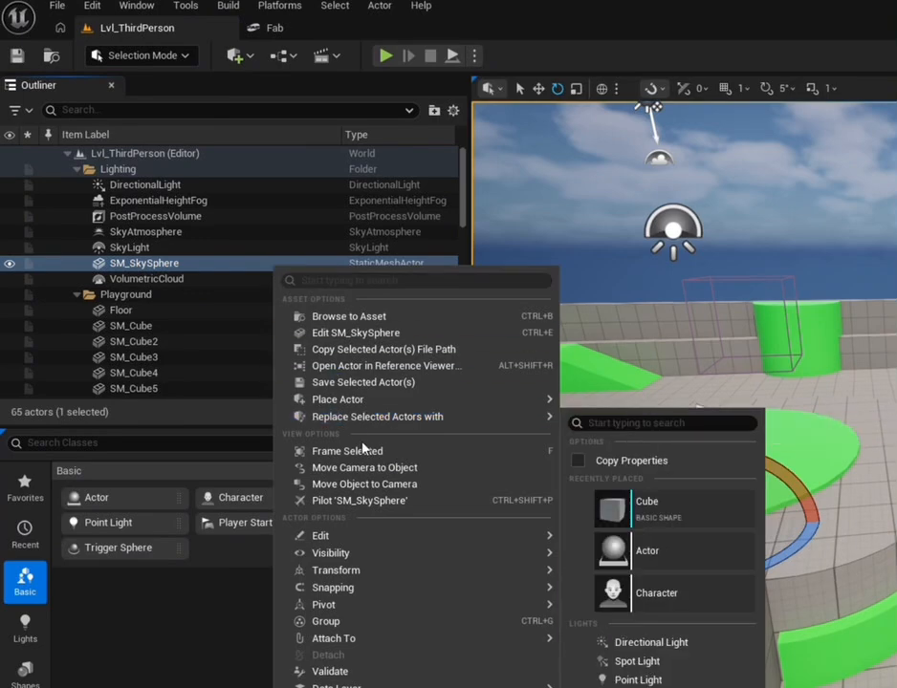
pyautogui.moveTo(382, 544)
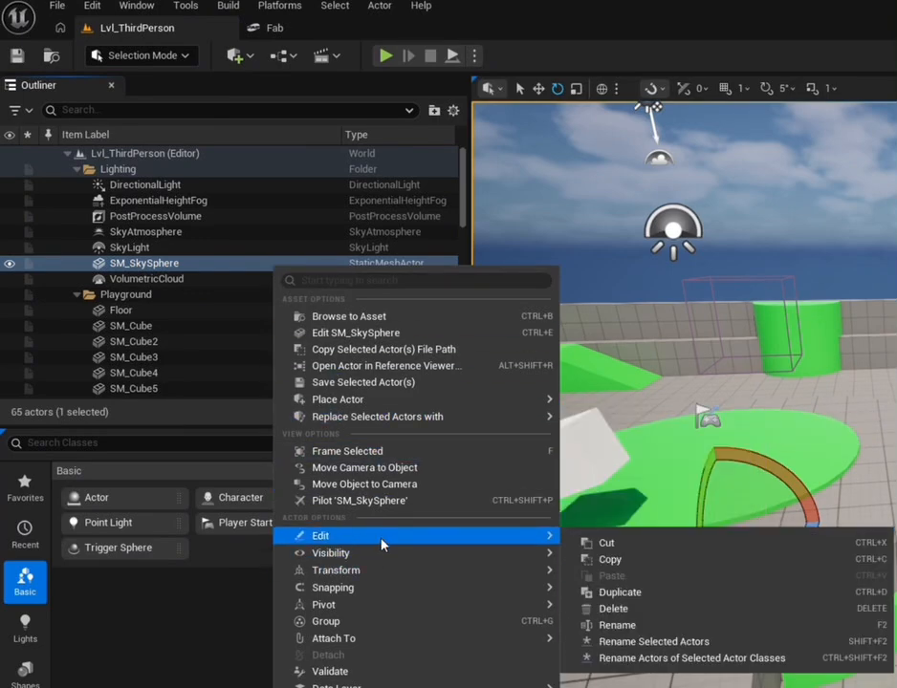
pyautogui.moveTo(545, 399)
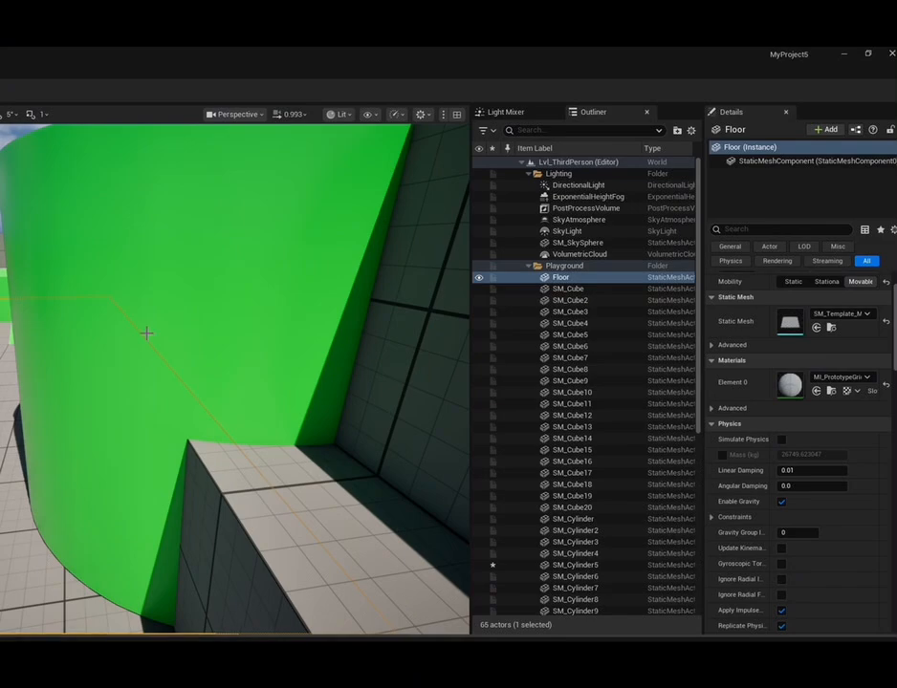
# Select the large green quarter cylinder SM_Cylinder5 and examine its advanced static mesh, material, physics and collision properties
pyautogui.scroll(-1, 189, 287)
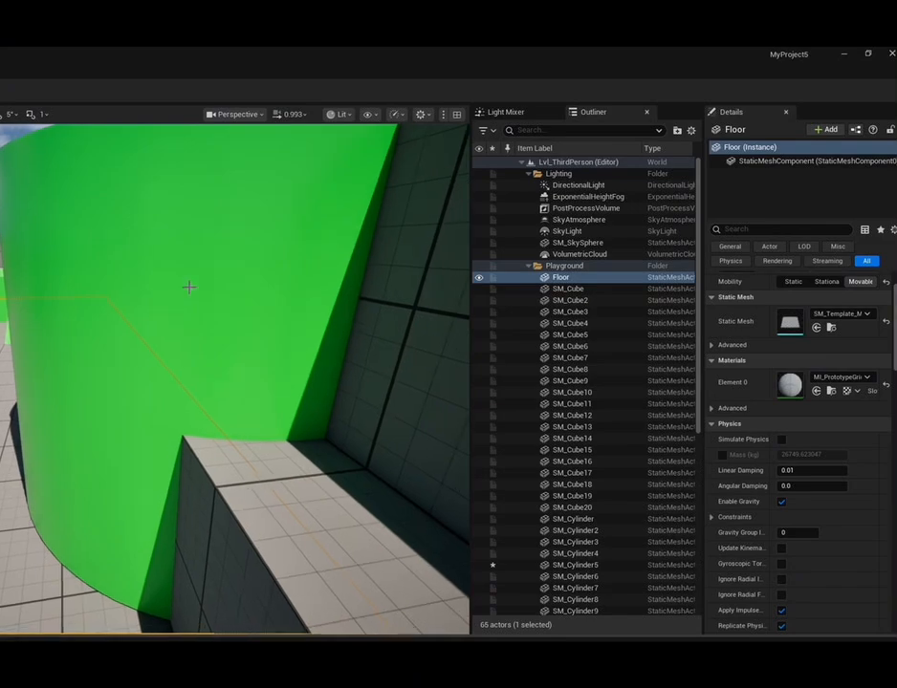
pyautogui.scroll(-3, 190, 287)
pyautogui.click(186, 275)
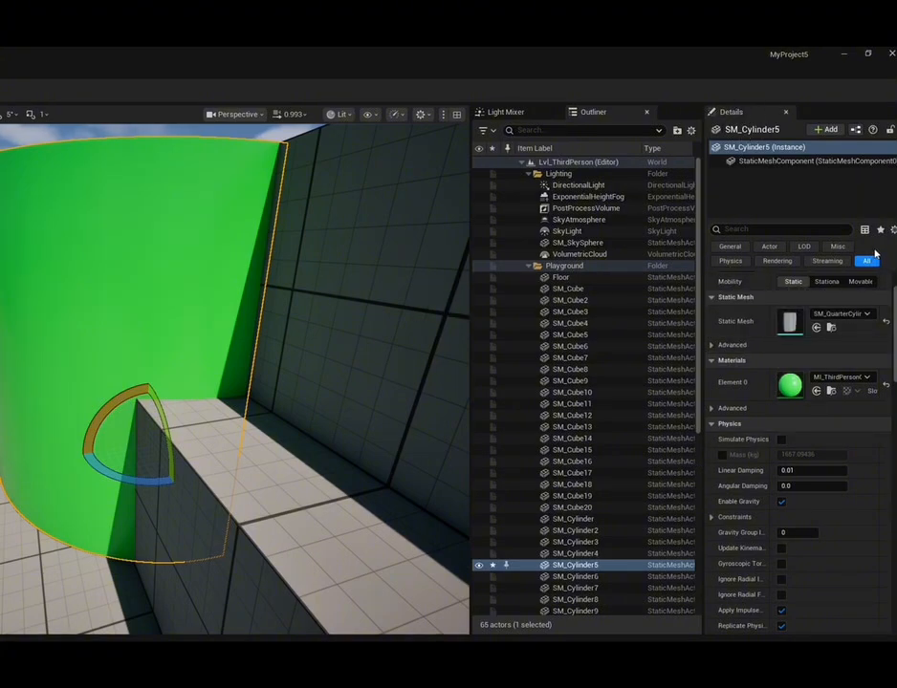
pyautogui.click(732, 344)
pyautogui.scroll(-2, 815, 372)
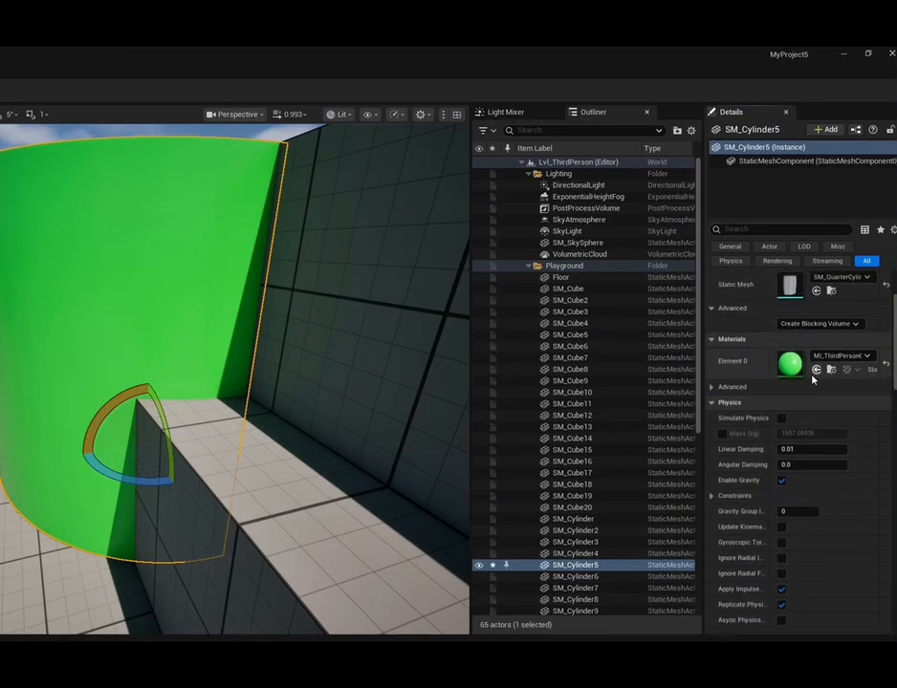
pyautogui.scroll(-3, 812, 380)
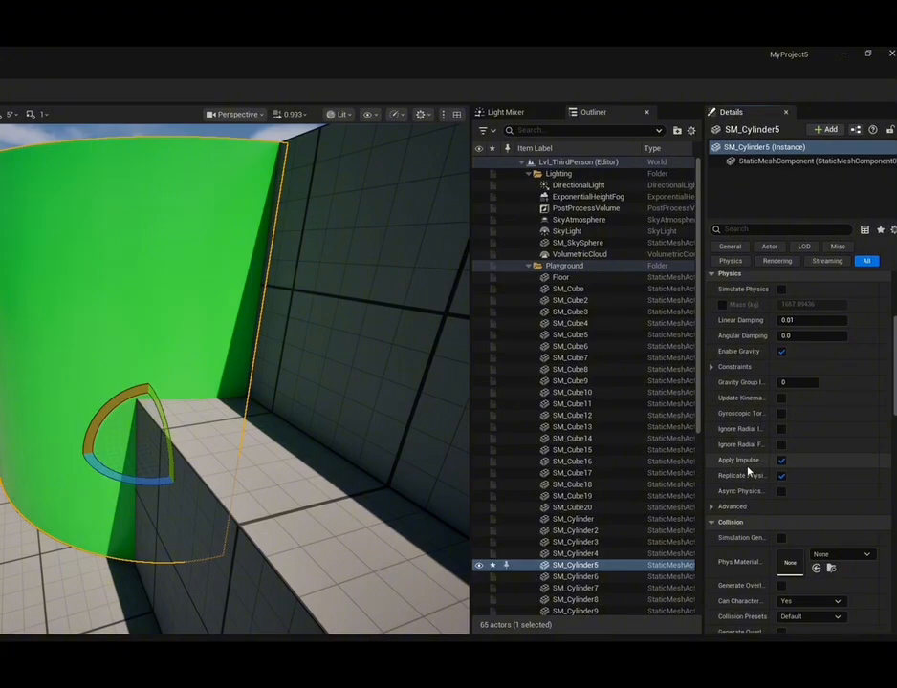
pyautogui.scroll(-2, 745, 473)
pyautogui.scroll(-1, 745, 472)
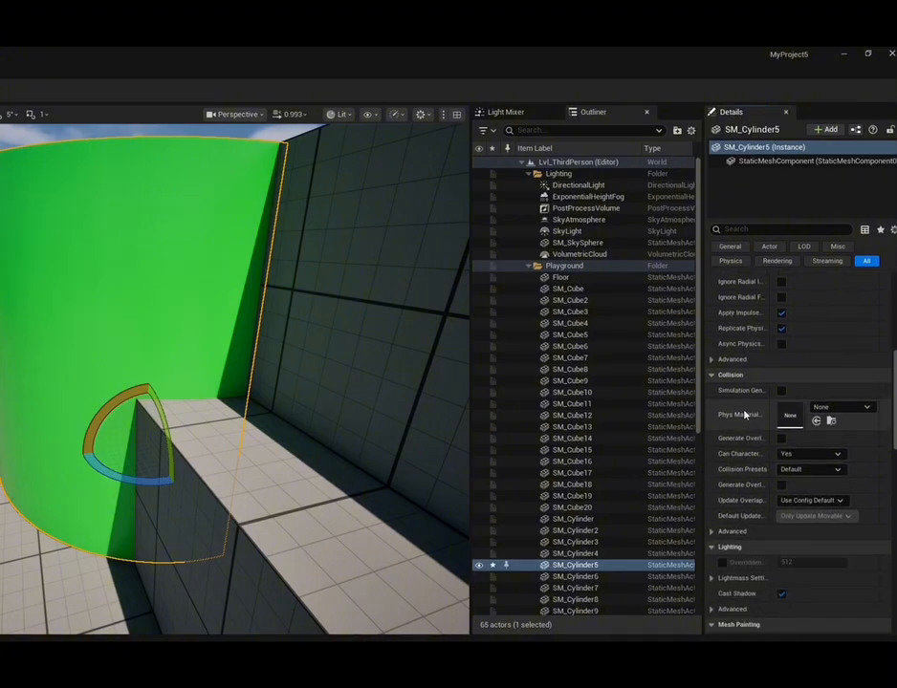
# Turn Cast Shadow off and back on in the lighting properties of SM_Cylinder5
pyautogui.scroll(-1, 745, 415)
pyautogui.scroll(-2, 756, 449)
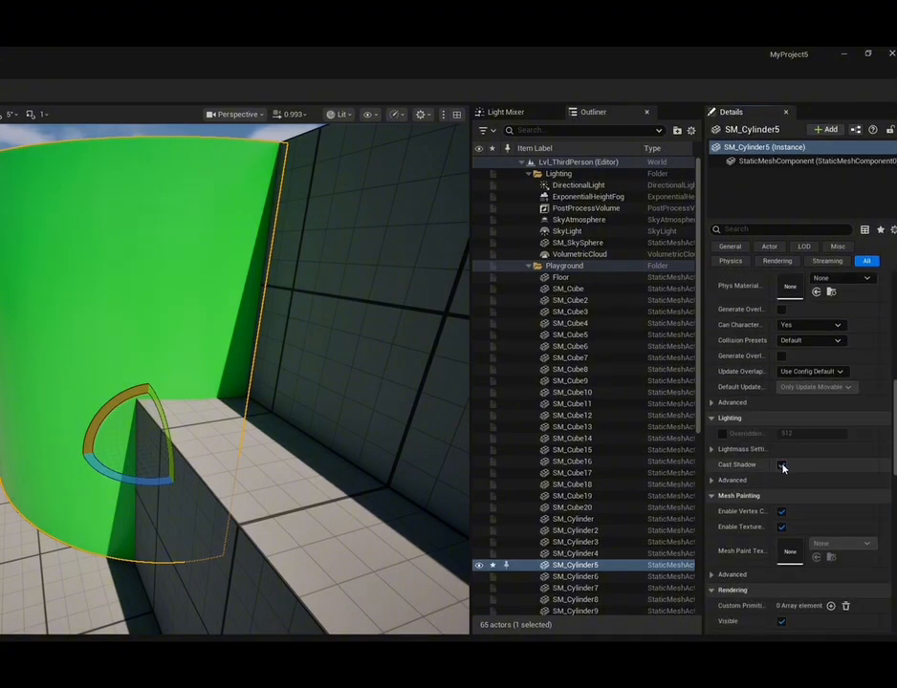
pyautogui.click(783, 467)
pyautogui.click(783, 467)
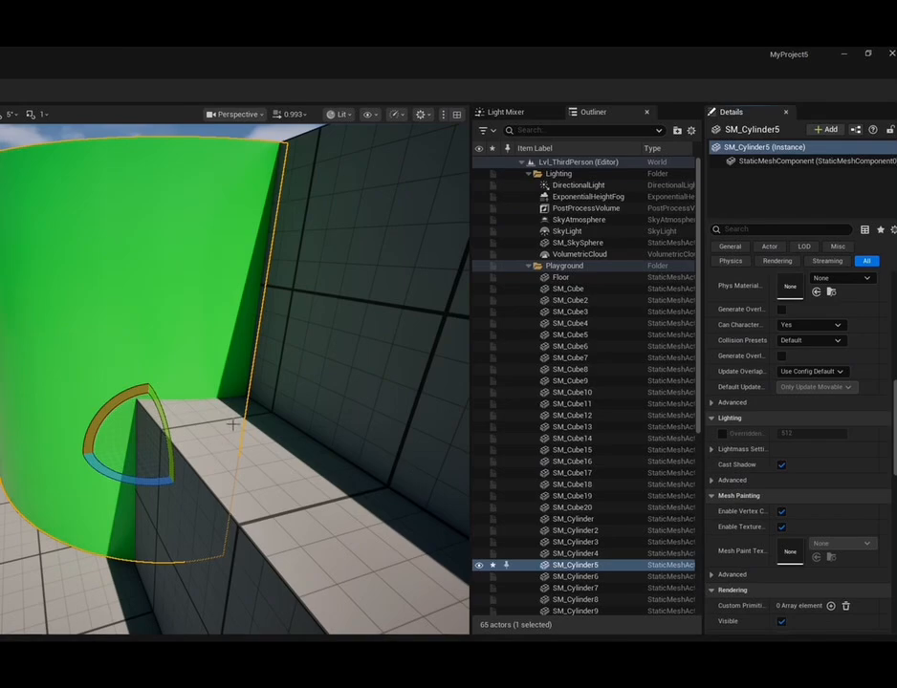
# Add the adjoining quarter cylinder SM_Cylinder4 to the selection and frame both cylinders in the viewport
pyautogui.press('f')
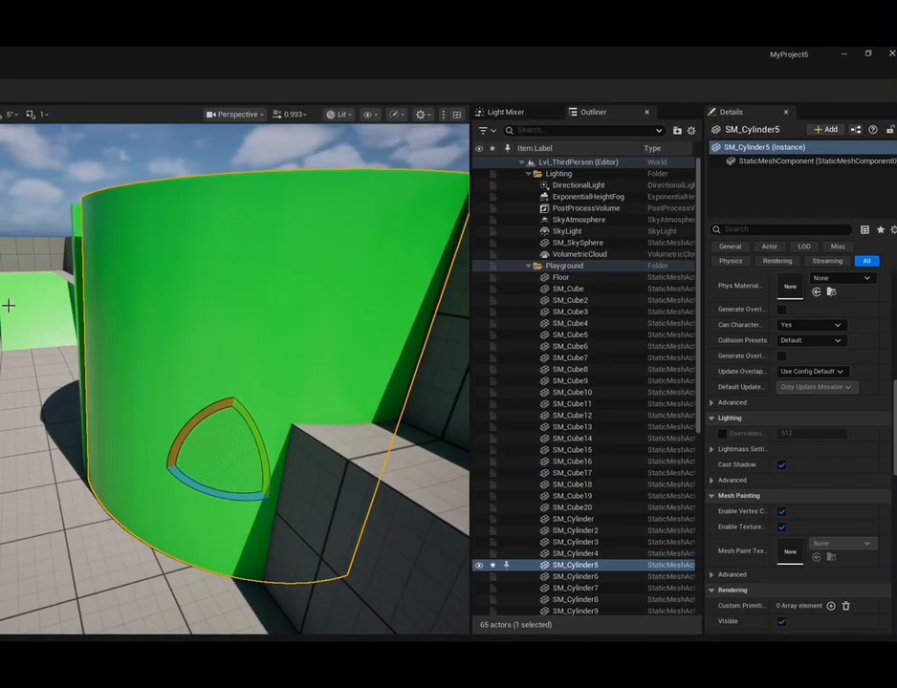
pyautogui.keyDown('ctrl'); pyautogui.click(82, 337); pyautogui.keyUp('ctrl')
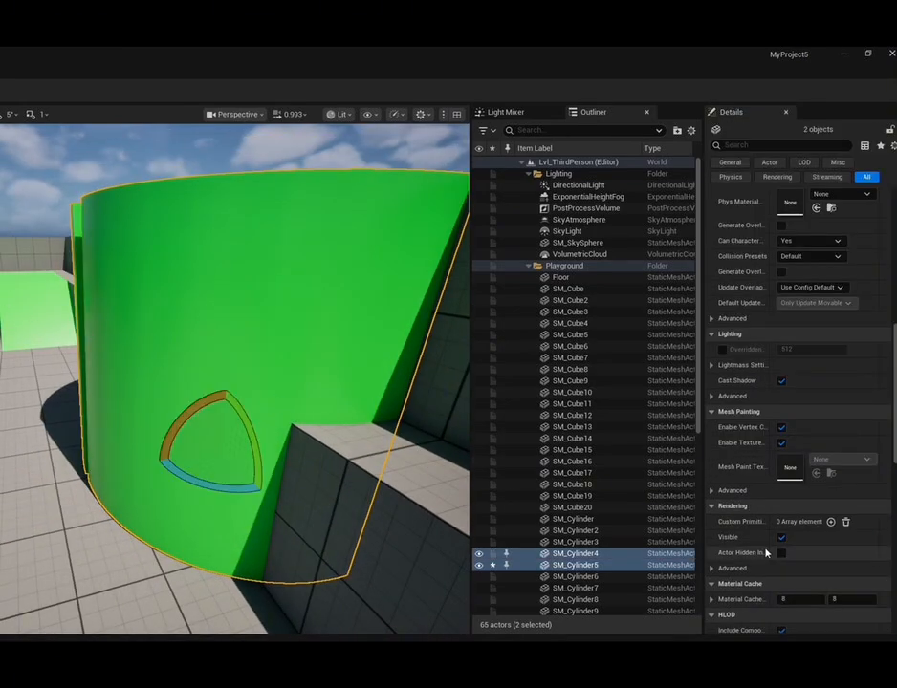
pyautogui.press('f')
pyautogui.moveTo(329, 516)
pyautogui.mouseDown(button='right')
pyautogui.moveTo(287, 502)
pyautogui.moveTo(330, 499)
pyautogui.mouseUp(button='right')
pyautogui.scroll(5, 807, 364)
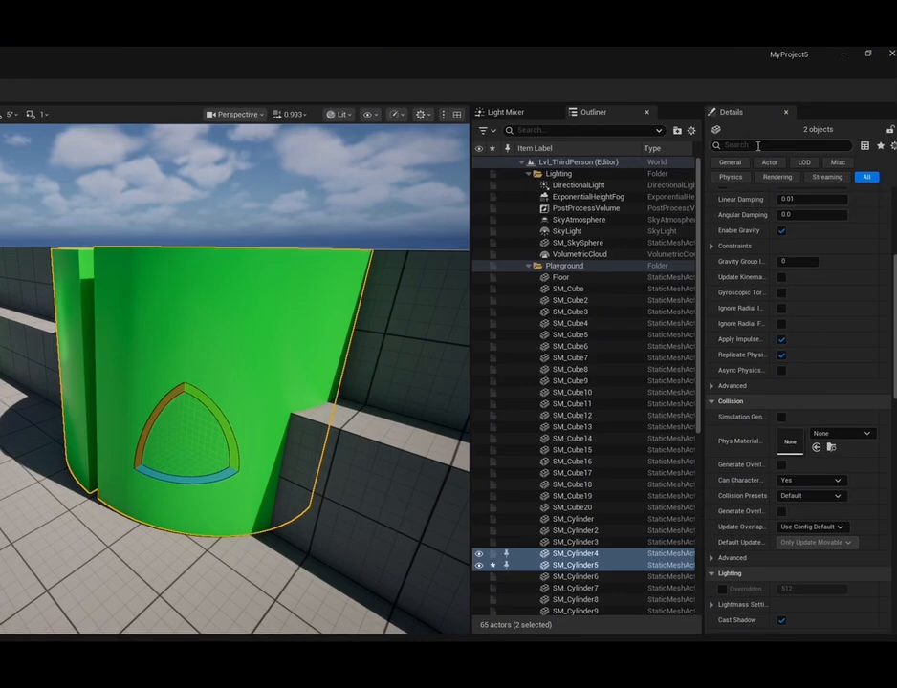
# Filter the two cylinders' properties by "shadow" and switch their Cast Shadow option off and back on
pyautogui.click(729, 146)
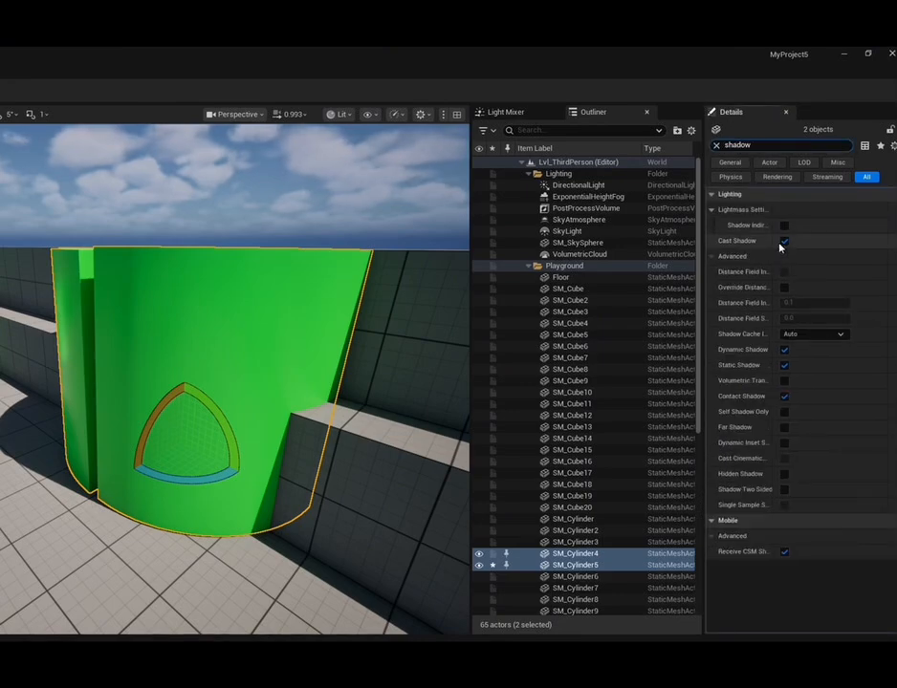
pyautogui.click(785, 242)
pyautogui.click(785, 242)
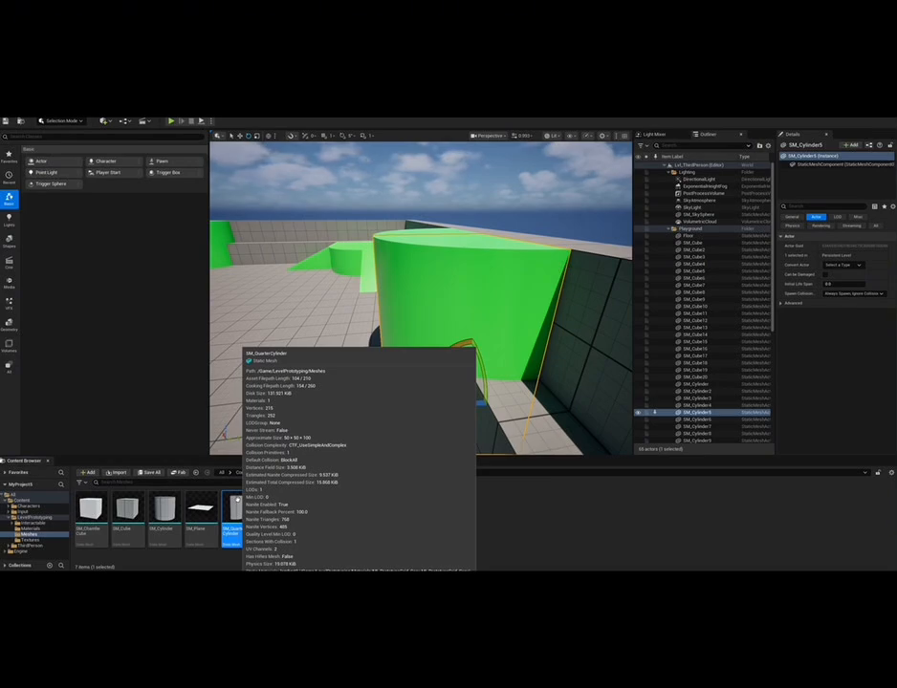
# Open the SM_QuarterCylinder mesh asset in its own editor and examine its material, Nanite and LOD settings
pyautogui.doubleClick(239, 503)
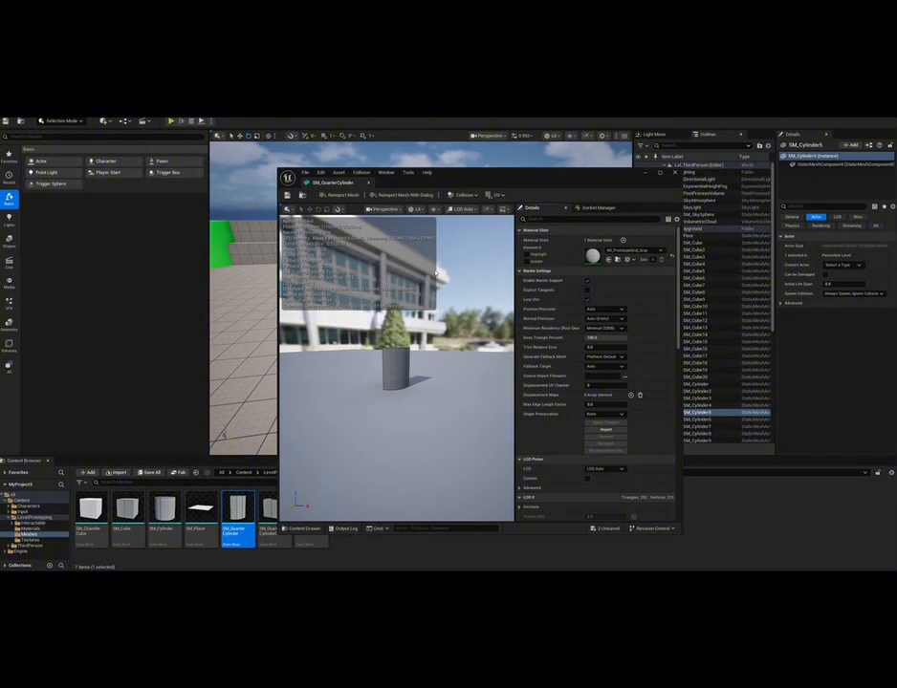
pyautogui.scroll(-3, 604, 270)
pyautogui.scroll(3, 603, 271)
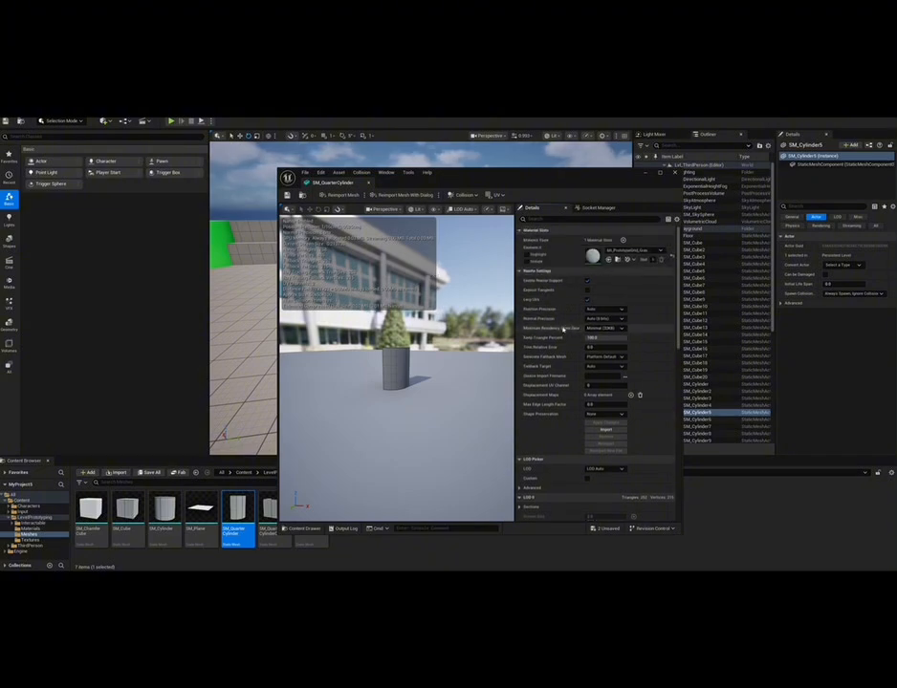
pyautogui.moveTo(386, 389)
pyautogui.mouseDown(button='right')
pyautogui.moveTo(397, 390)
pyautogui.moveTo(379, 388)
pyautogui.mouseUp(button='right')
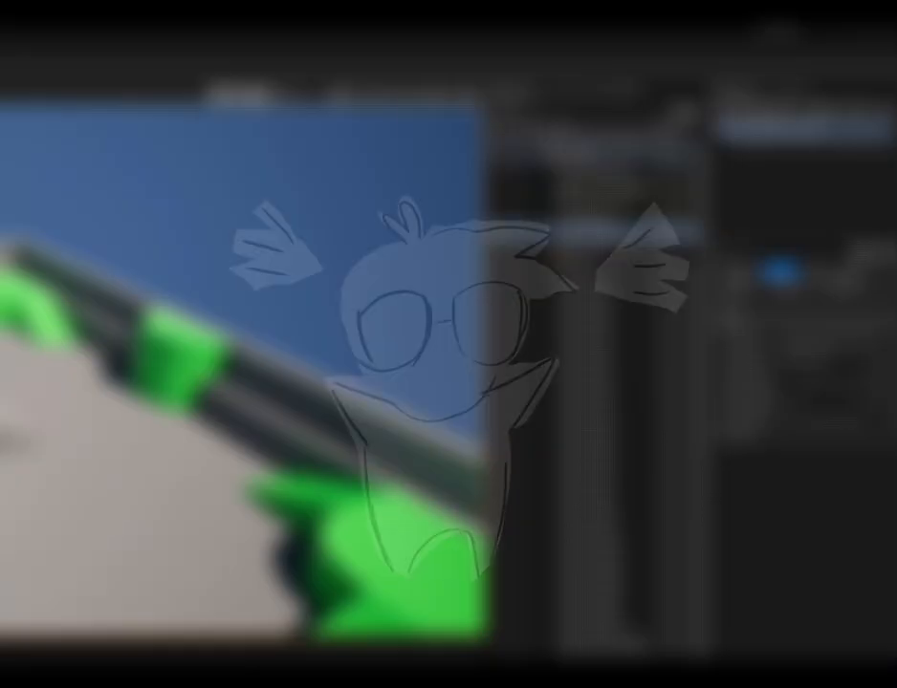